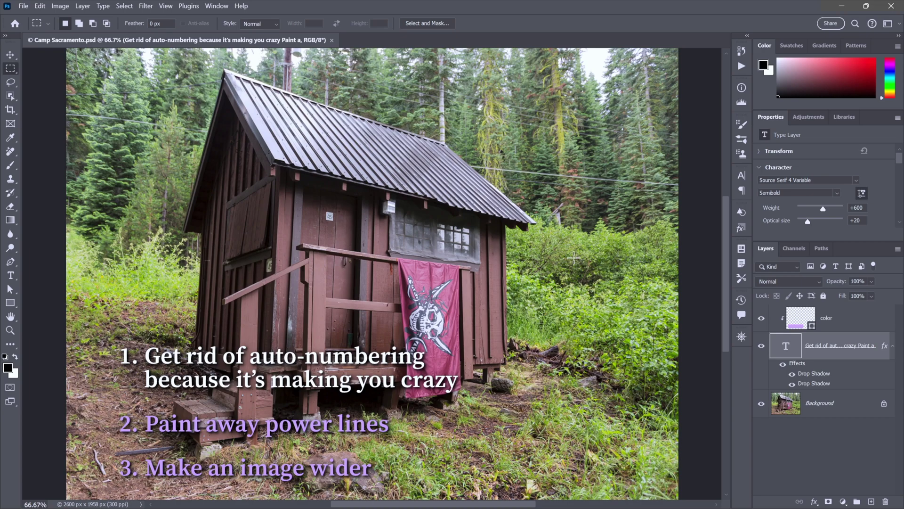
Reset the list's paragraph formatting to defaults, then undo the reset
click(742, 191)
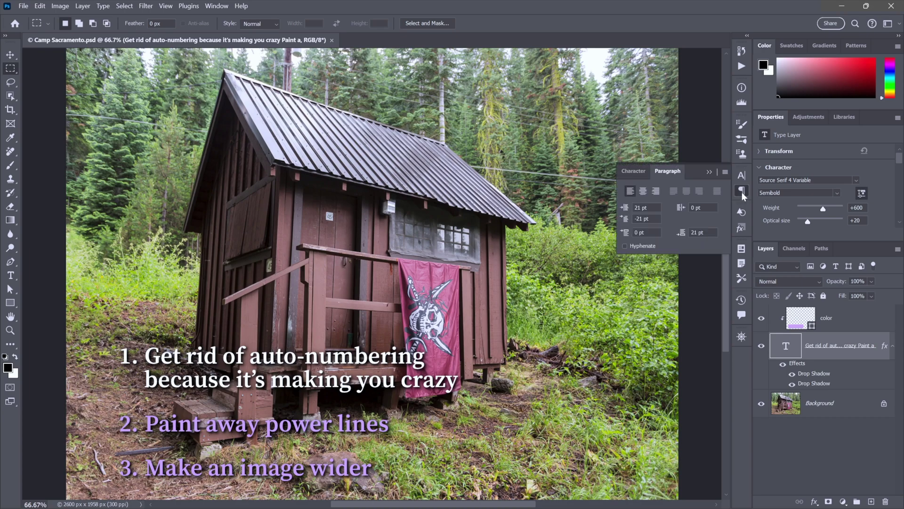
click(725, 172)
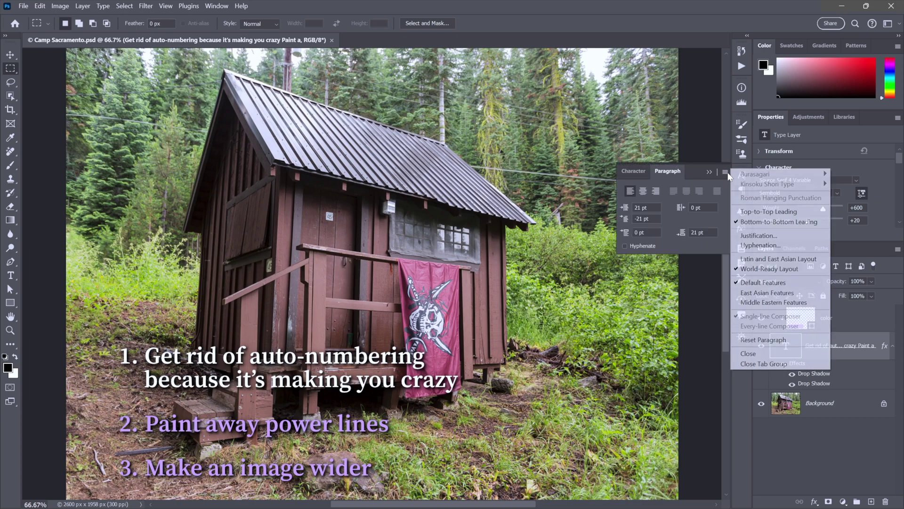
click(792, 340)
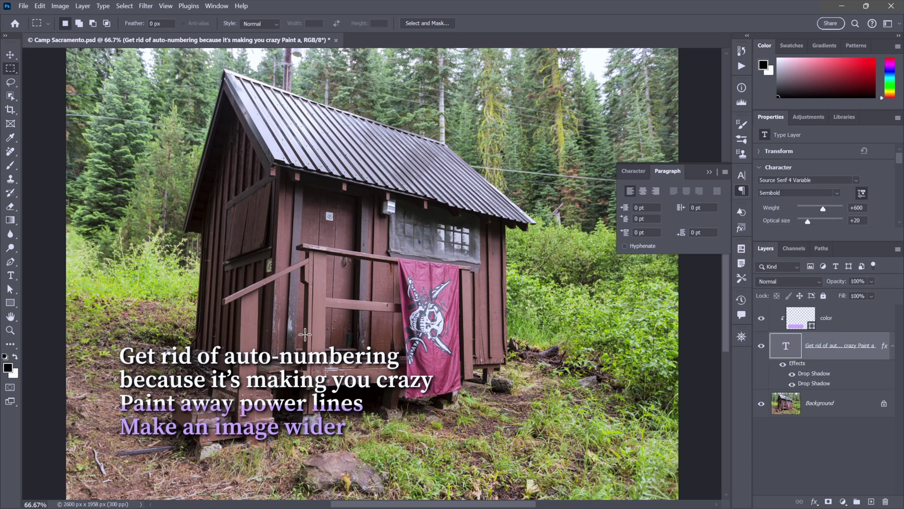
key(ctrl+z)
Select all of the list text and copy it
key(t)
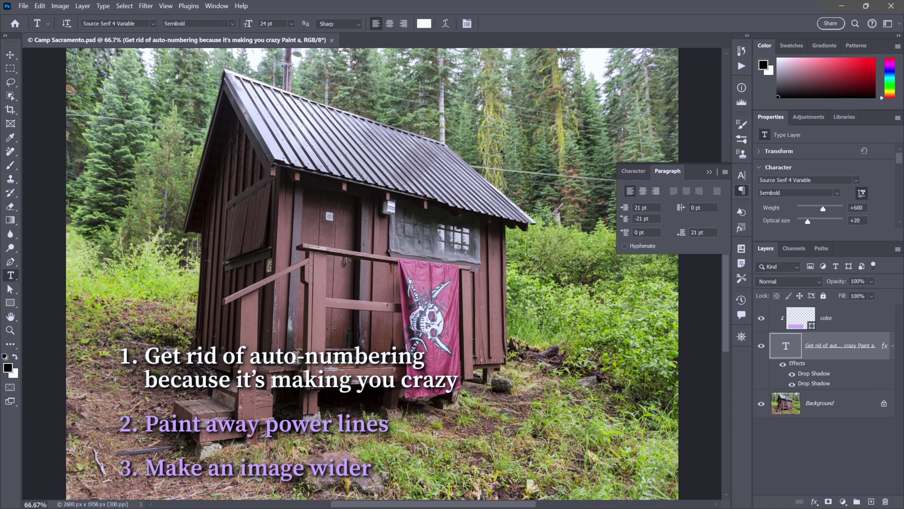
click(296, 357)
key(ctrl+a)
key(ctrl+c)
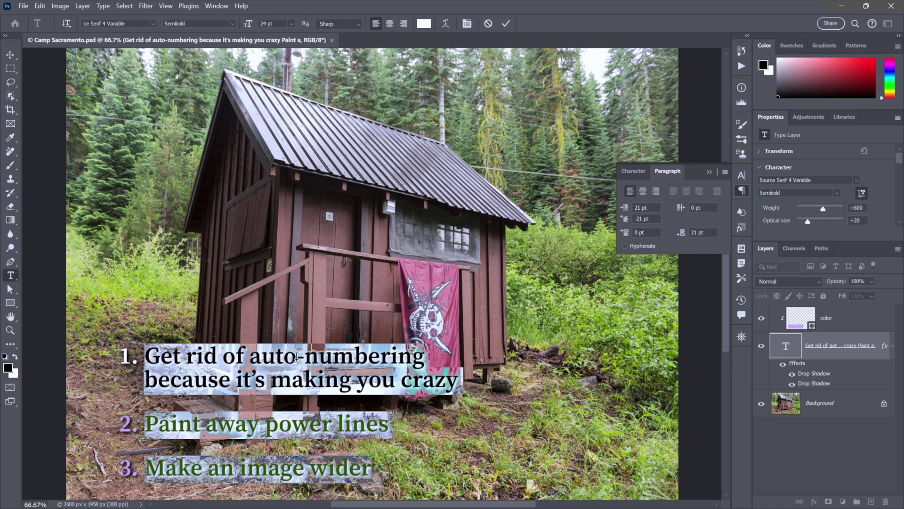
key(Escape)
key(alt+])
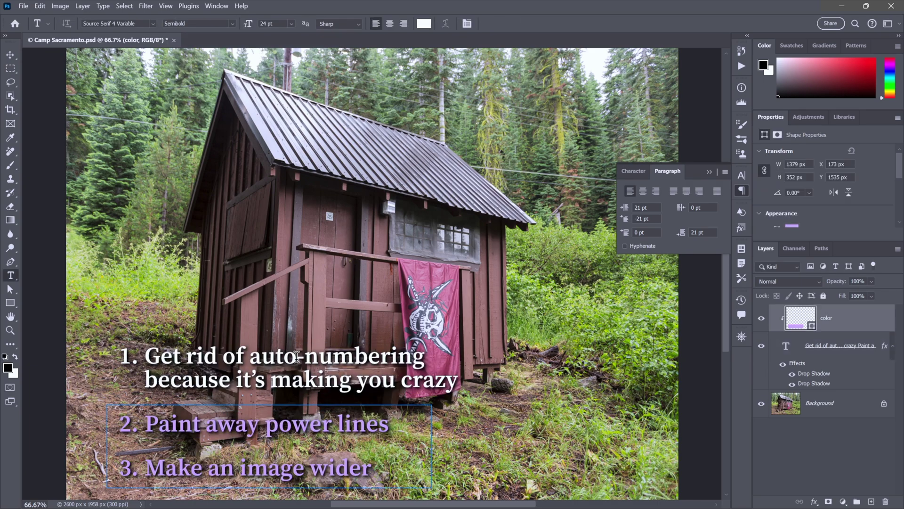
Start a new text layer near the top-left with left and first-line indents of 0 pt
click(150, 109)
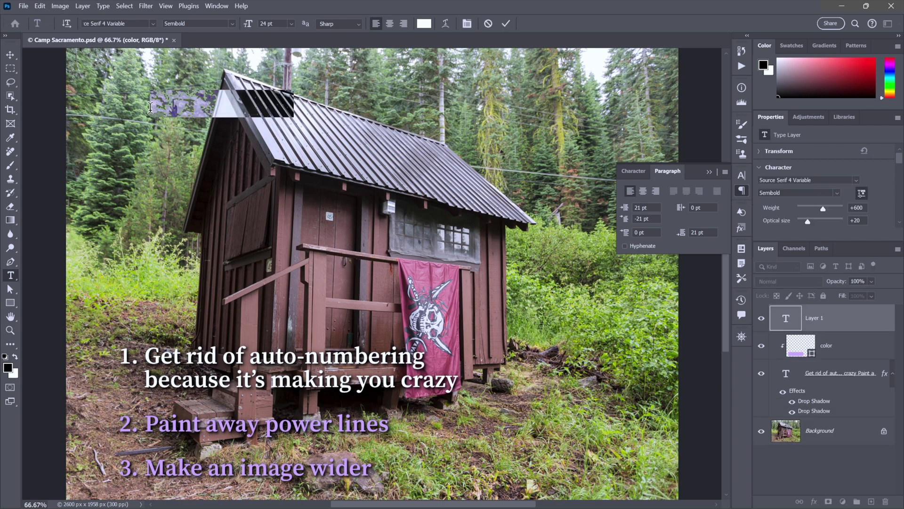
click(643, 207)
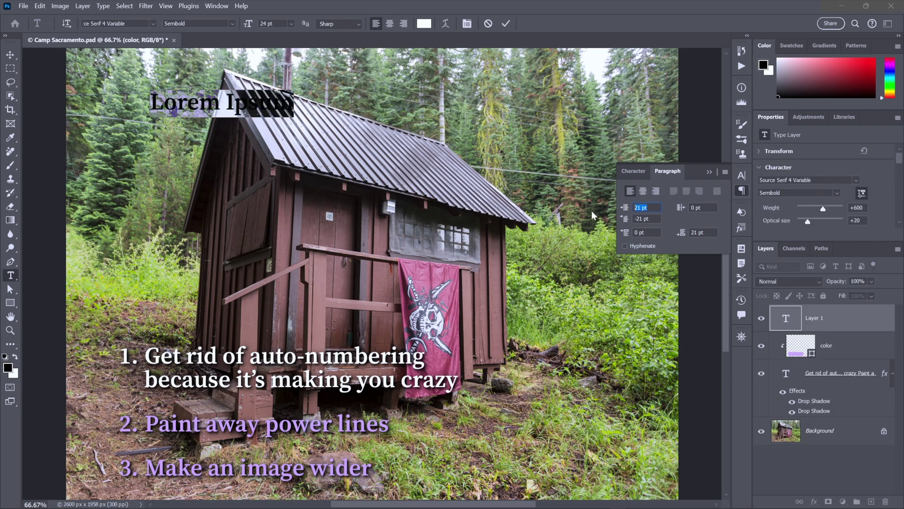
text(0)
key(Tab)
text(0)
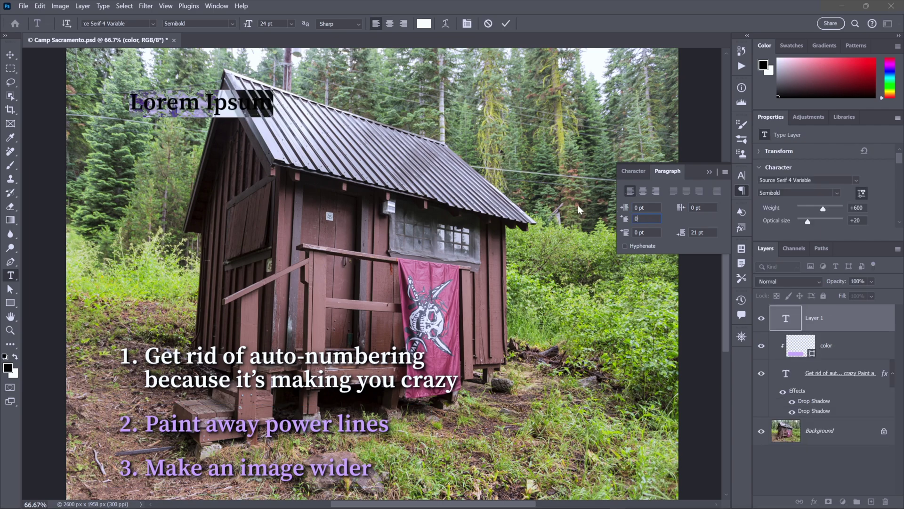
key(Return)
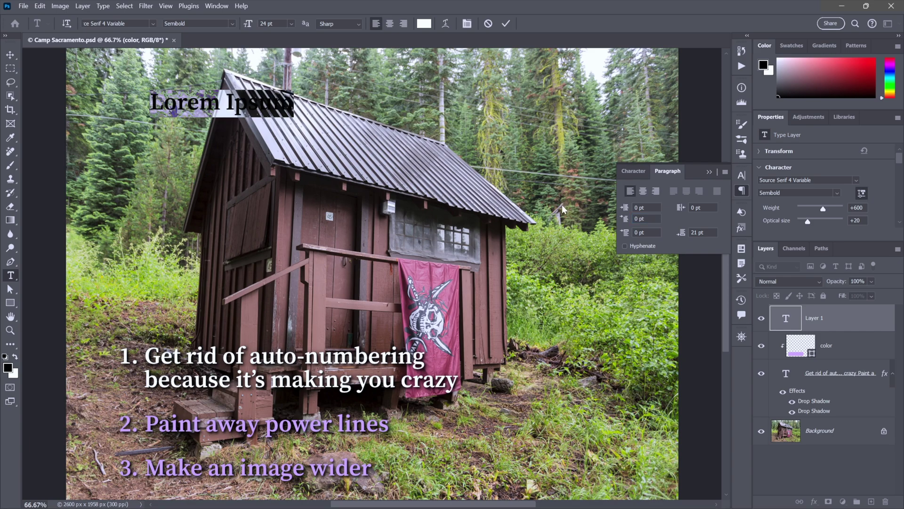
Paste the list without formatting, commit it, and copy the drop shadows onto it
click(40, 6)
mouse_move(102, 107)
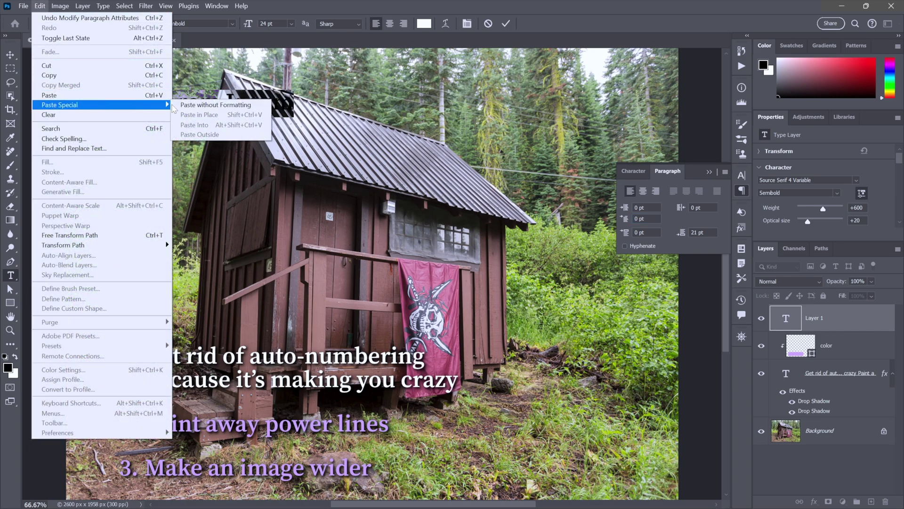
click(197, 105)
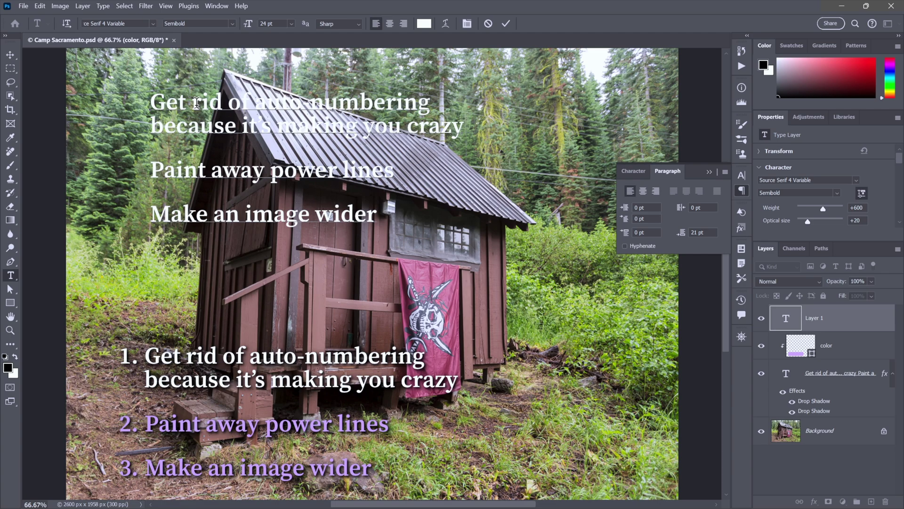
key(ctrl+Return)
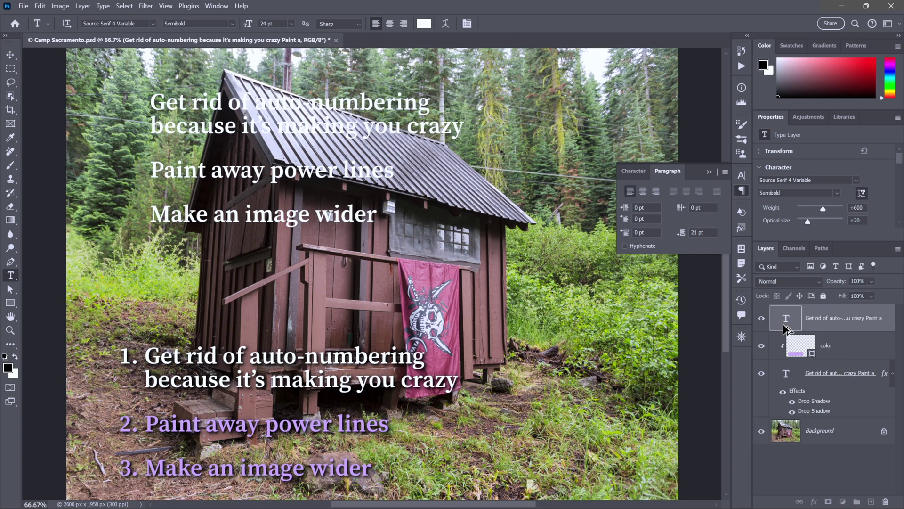
drag(784, 329, 784, 328)
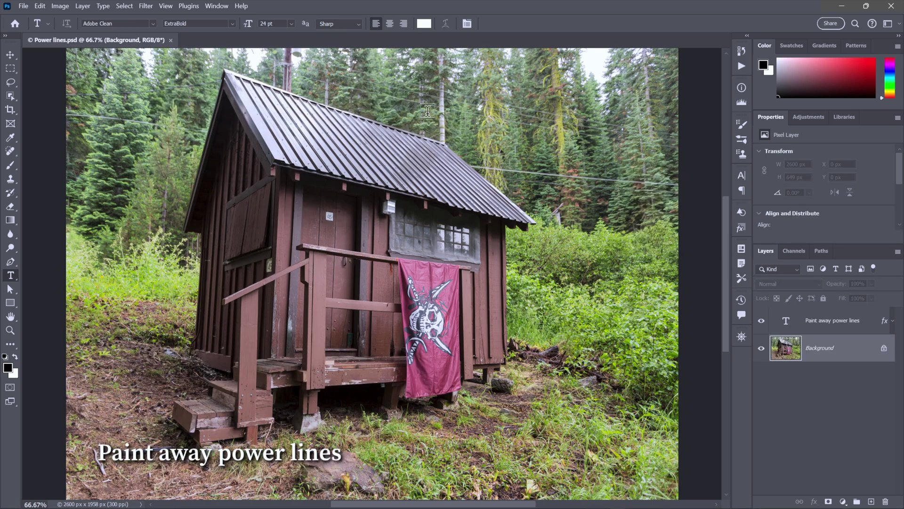
Add an empty 'lines down' layer and pick the Remove Tool with Sample All Layers on
key(ctrl+shift+n)
text(lines down)
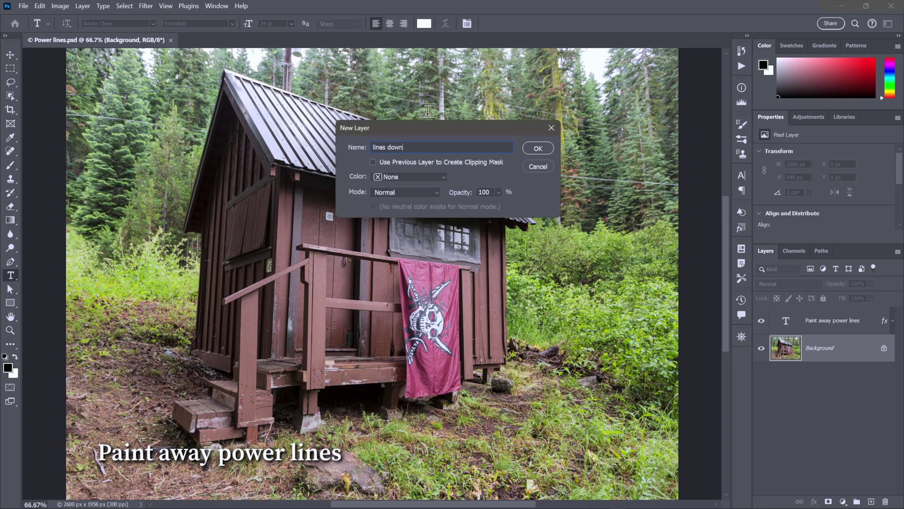
key(Return)
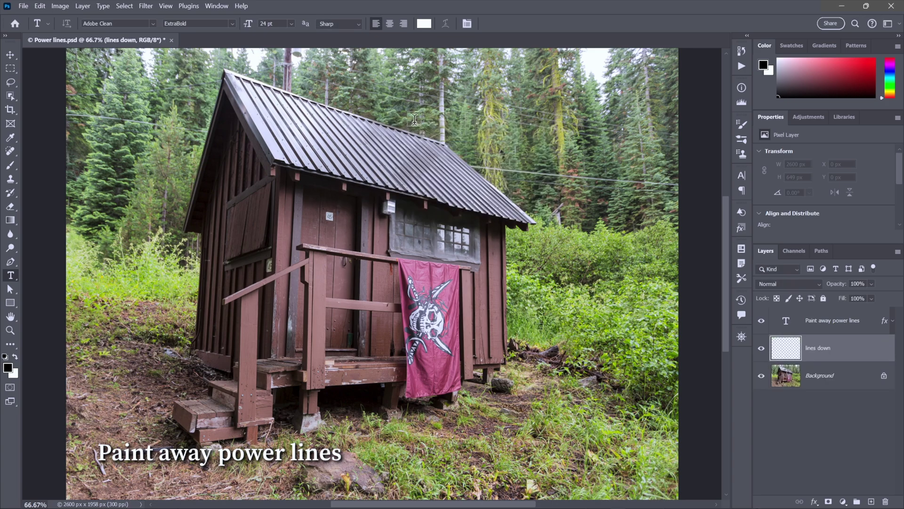
click(13, 153)
click(58, 161)
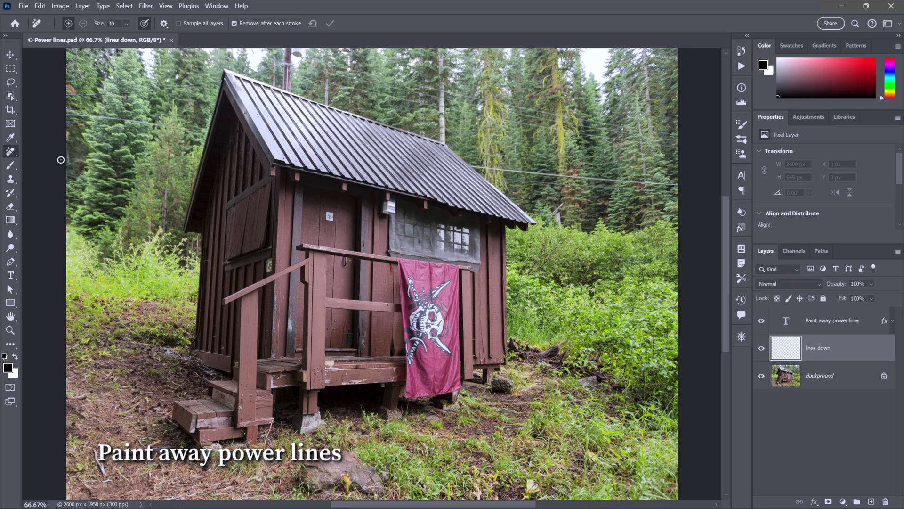
click(181, 25)
Paint out the left and top power lines, the utility pole, and the roof-edge wire
drag(65, 119, 204, 142)
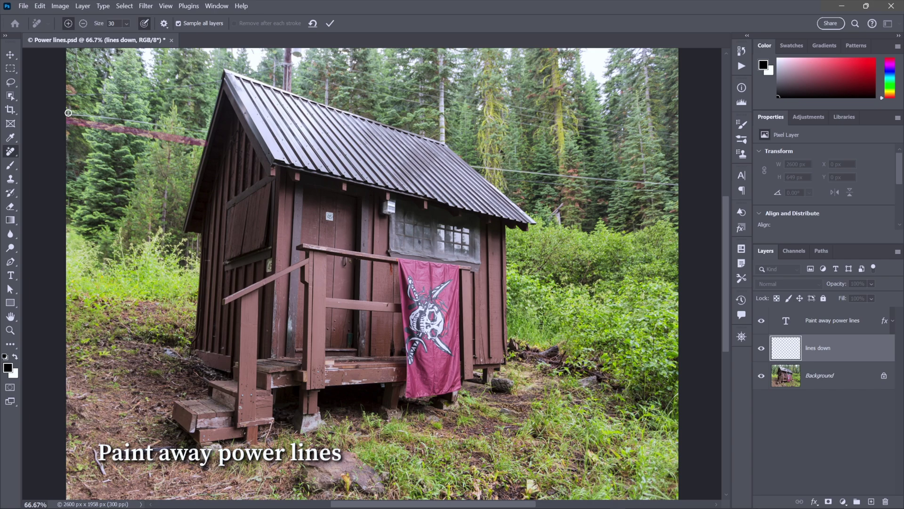
drag(141, 123, 208, 132)
drag(67, 93, 163, 93)
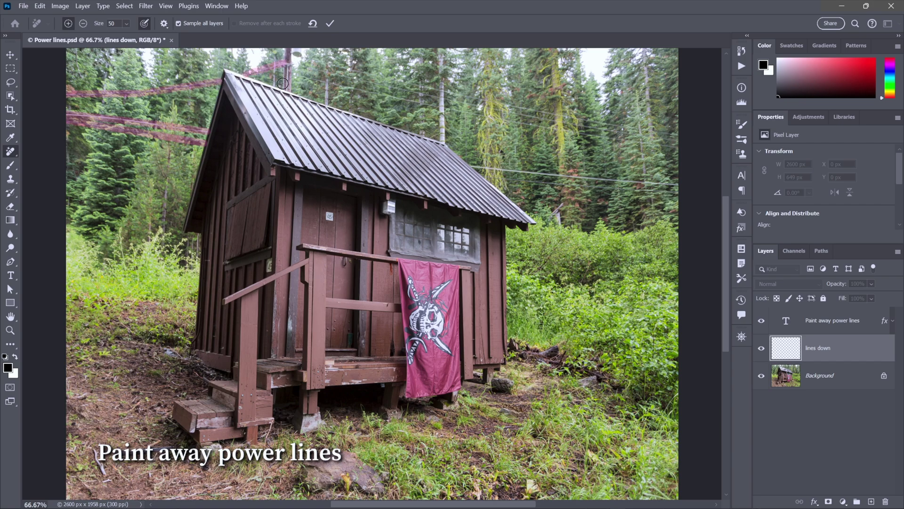
mouse_move(281, 88)
mouse_down()
mouse_move(289, 47)
mouse_move(285, 78)
mouse_move(288, 55)
mouse_move(300, 59)
mouse_move(286, 77)
mouse_up()
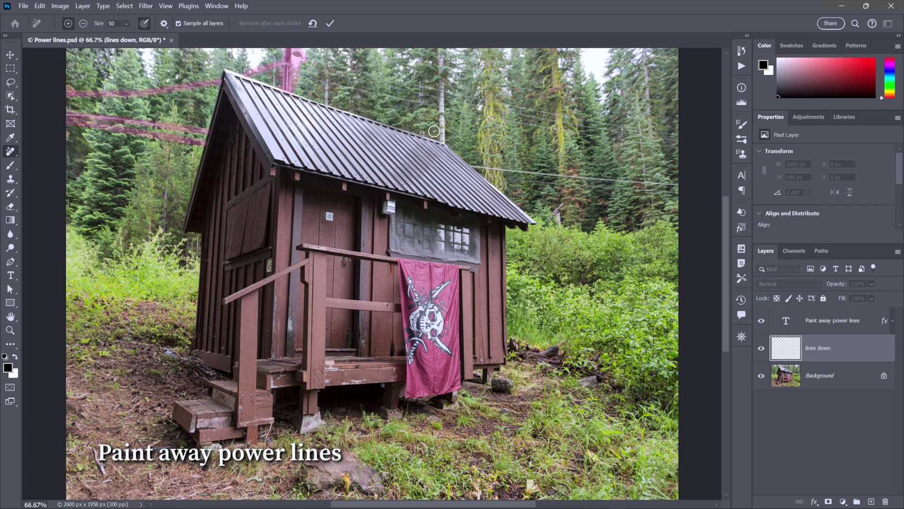
click(472, 167)
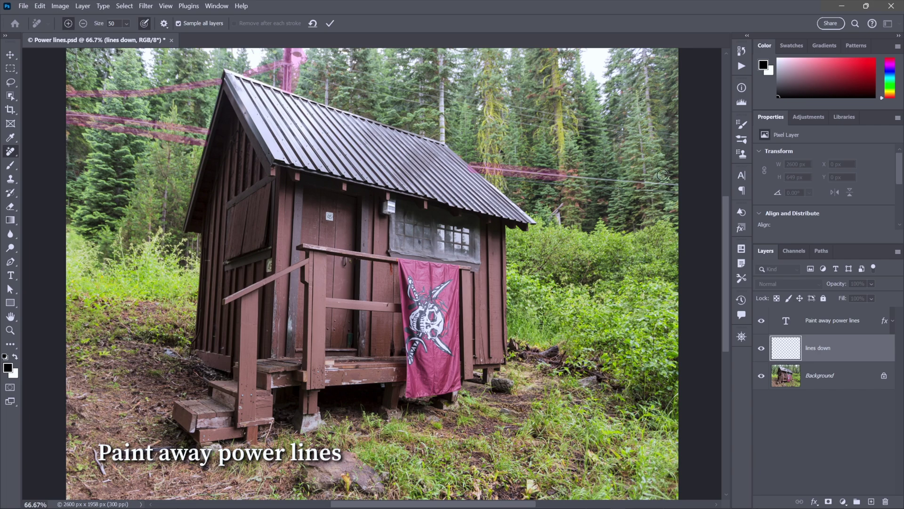
shift+click(679, 183)
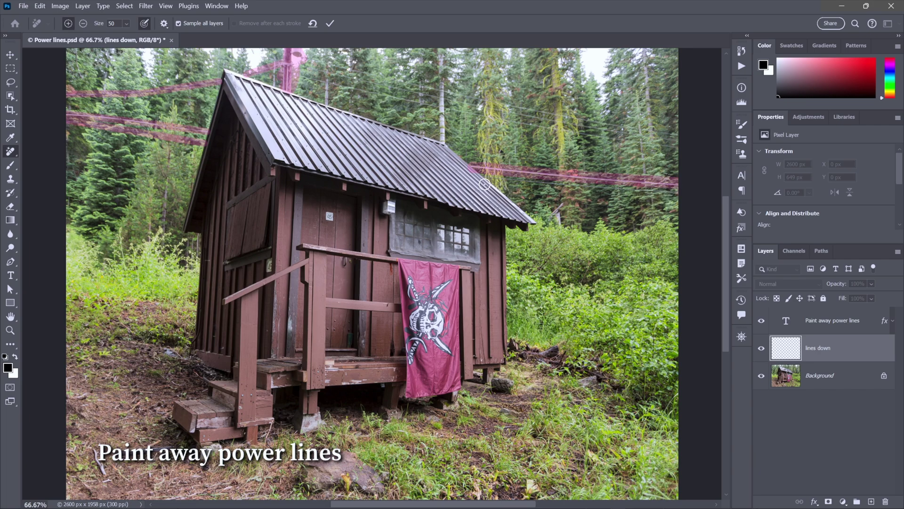
Enlarge the removal brush to 175 and erase the wires across the treetops
key(bracketright)
key(bracketright)
key(bracketright)
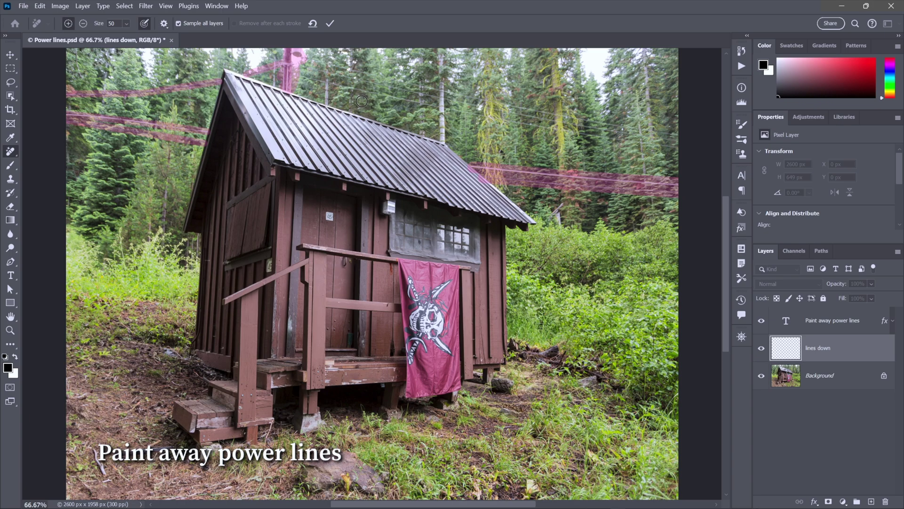
key(bracketright)
key(bracketright)
key(bracketright)
key(bracketright)
key(bracketright)
mouse_move(299, 66)
mouse_down()
mouse_move(454, 93)
mouse_move(490, 110)
mouse_up()
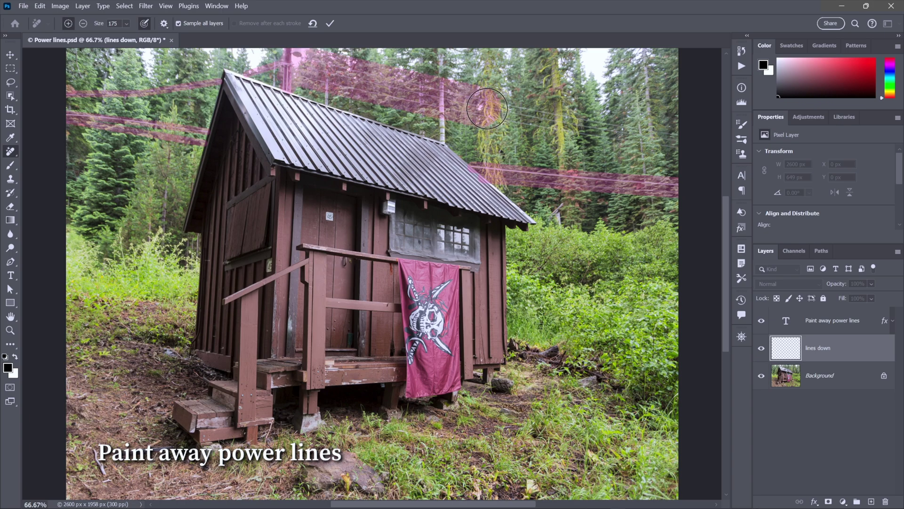
shift+click(664, 139)
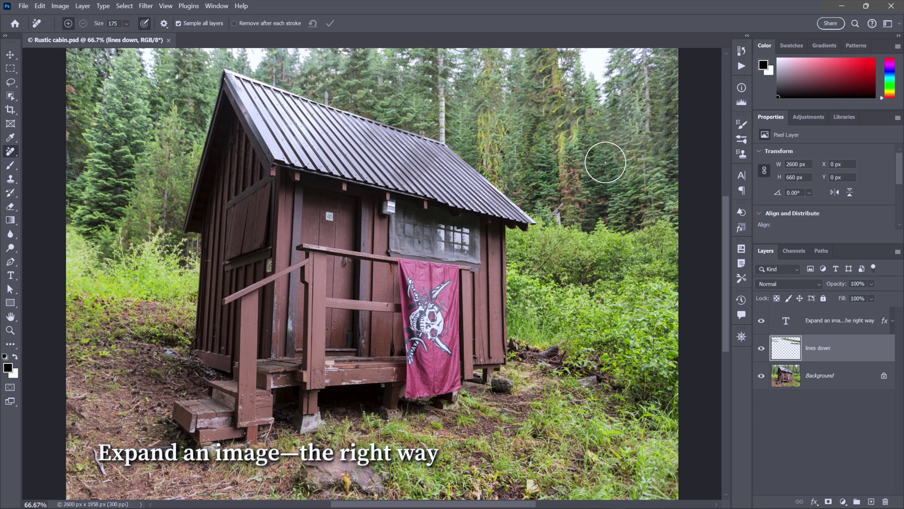
Turn the background into a regular layer named 'cabin' and select the lines down layer
double_click(793, 376)
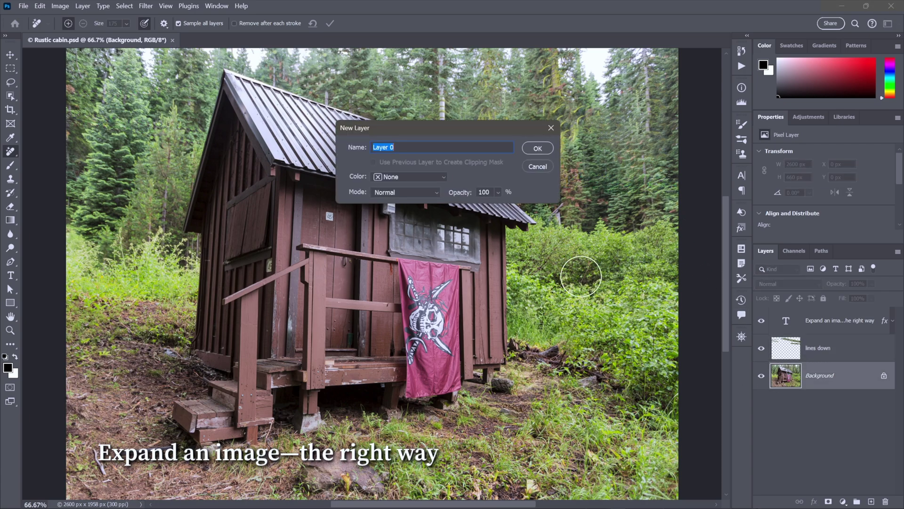
text(cabin)
key(Return)
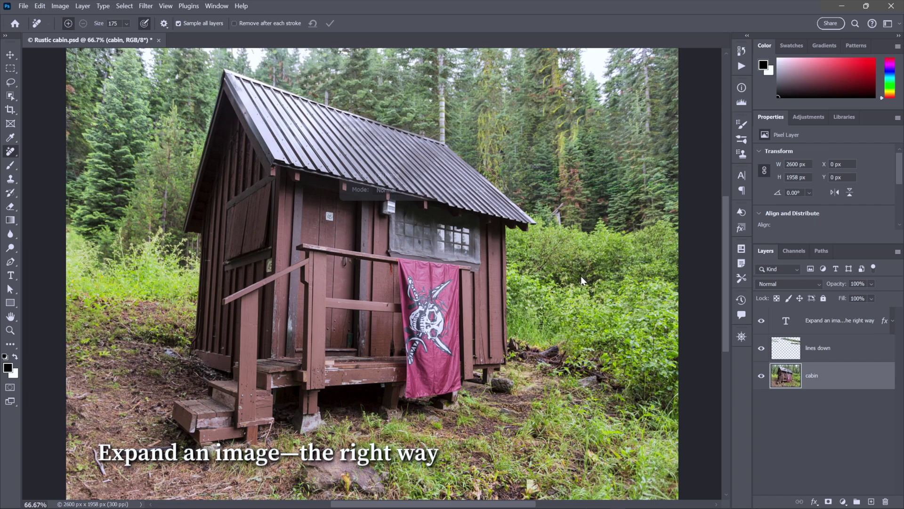
click(777, 343)
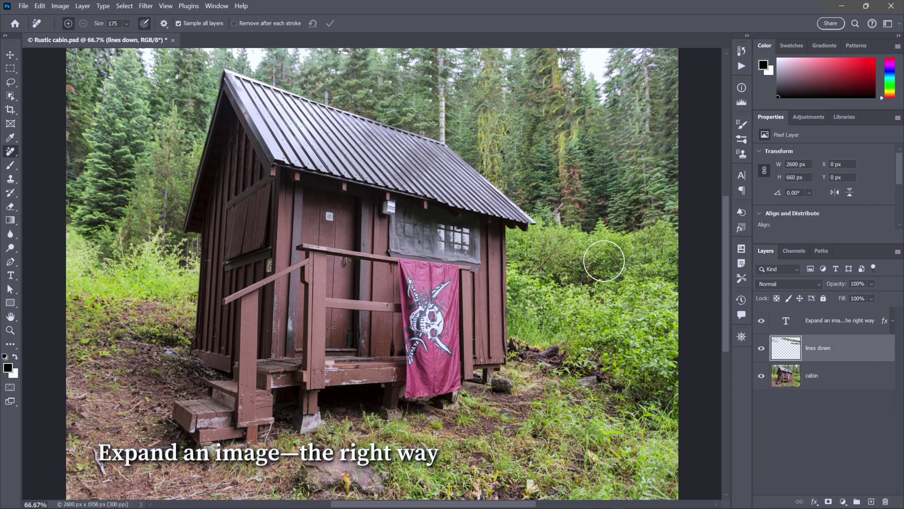
Widen the canvas to 3060 px and zoom out to see it all
key(ctrl+alt+c)
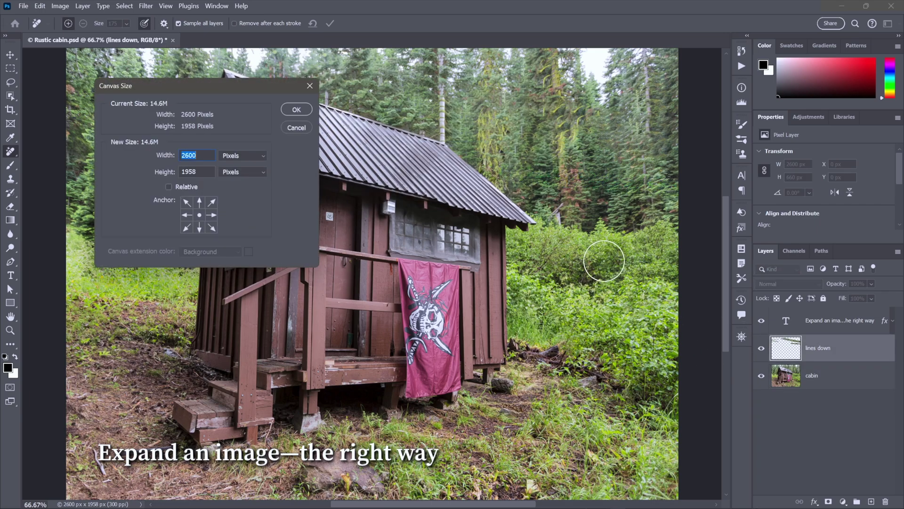
text(3060)
key(Return)
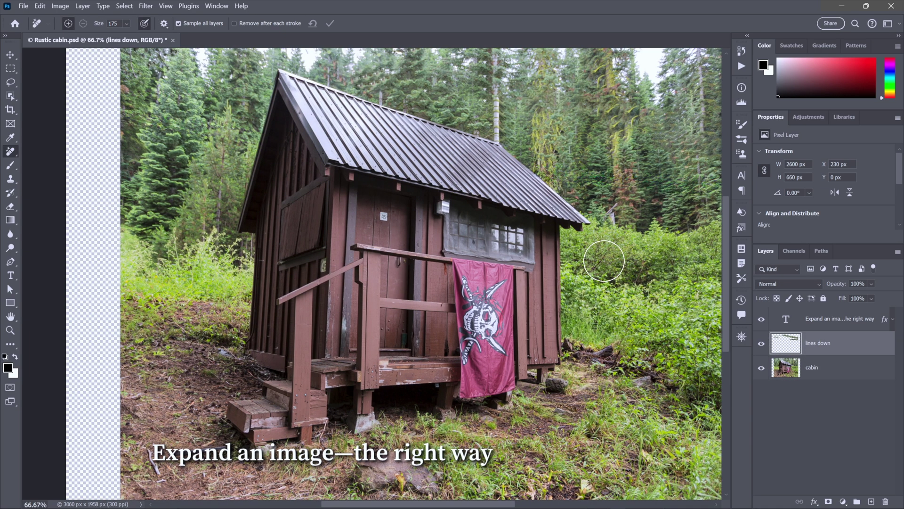
key(ctrl+minus)
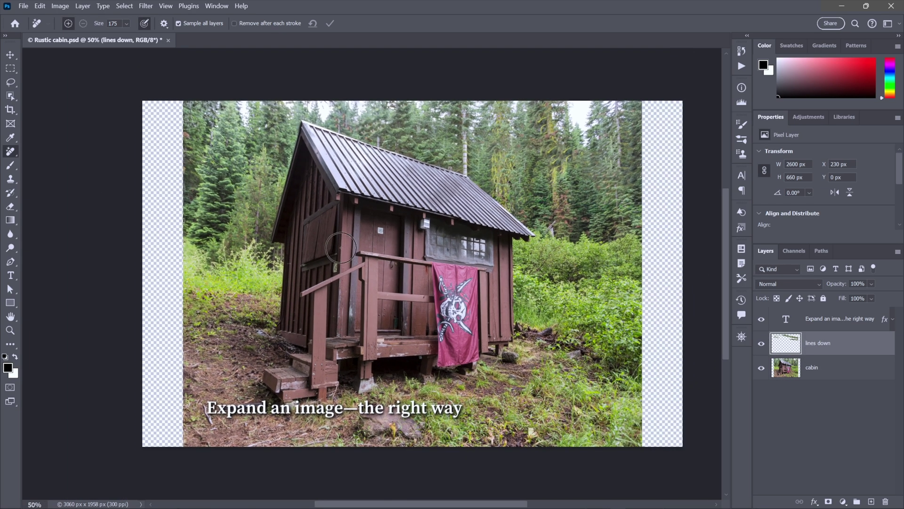
Fill the empty left strip with generated forest and browse its variations
key(m)
mouse_move(125, 93)
mouse_down()
mouse_move(191, 263)
mouse_move(191, 452)
mouse_up()
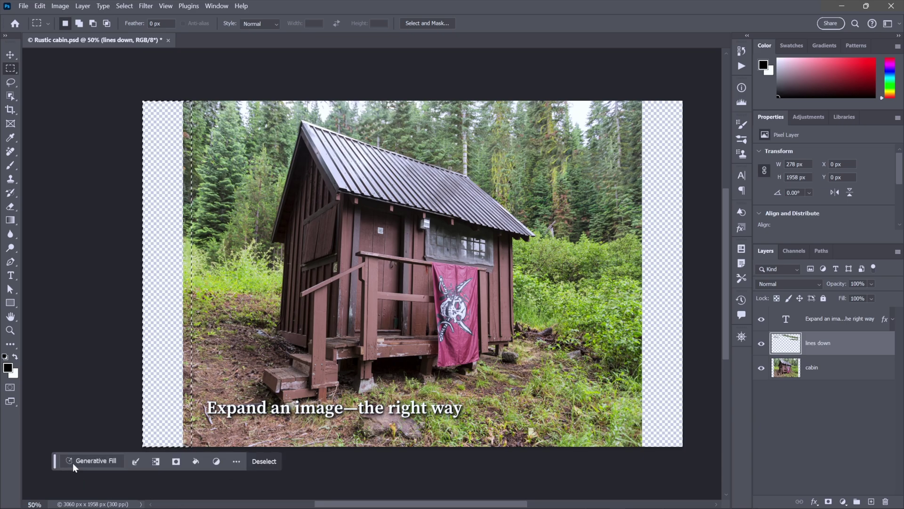
click(73, 463)
key(Return)
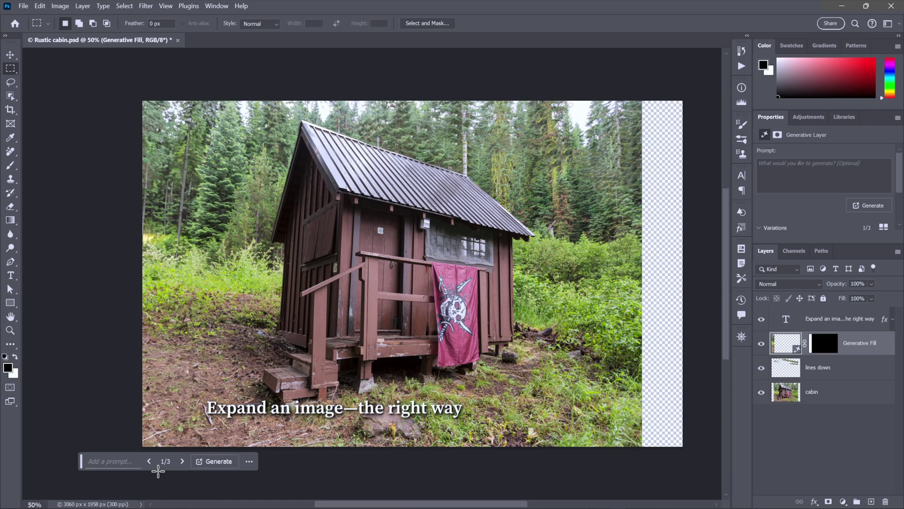
click(183, 461)
click(183, 461)
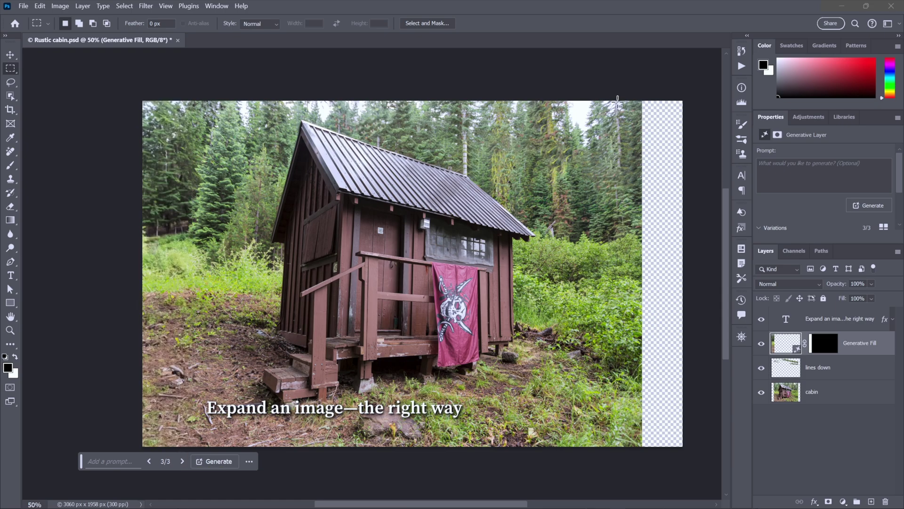
Select the empty right strip and generate forest into it
drag(634, 97, 686, 457)
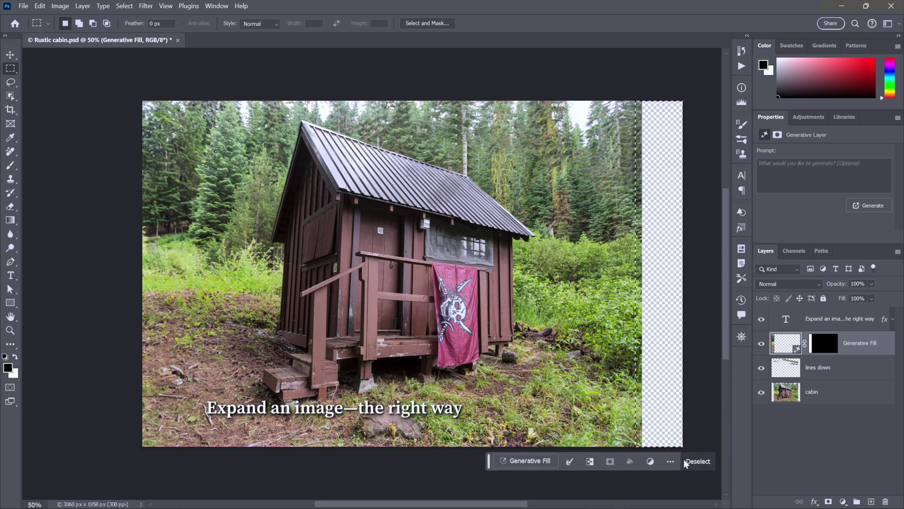
click(534, 461)
key(ctrl+plus)
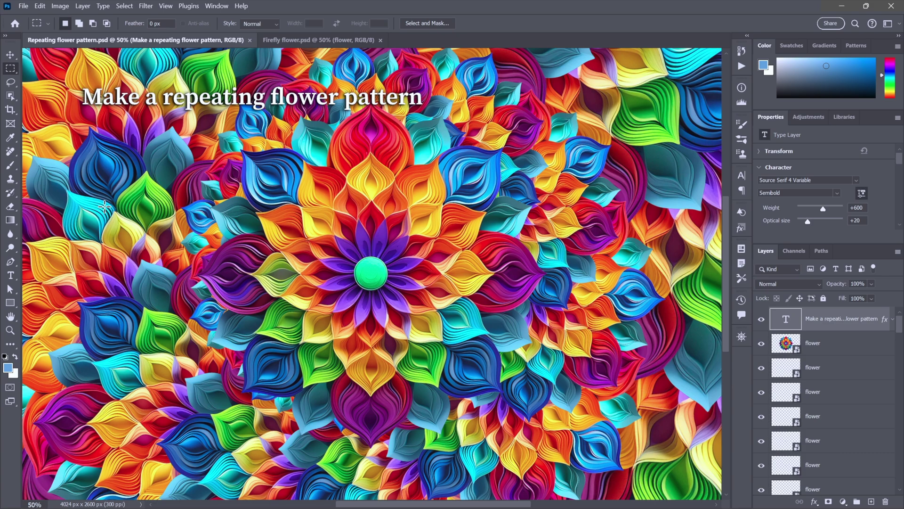
Switch to Firefly flower.psd and toggle the flower layer's visibility off and on
key(ctrl+Tab)
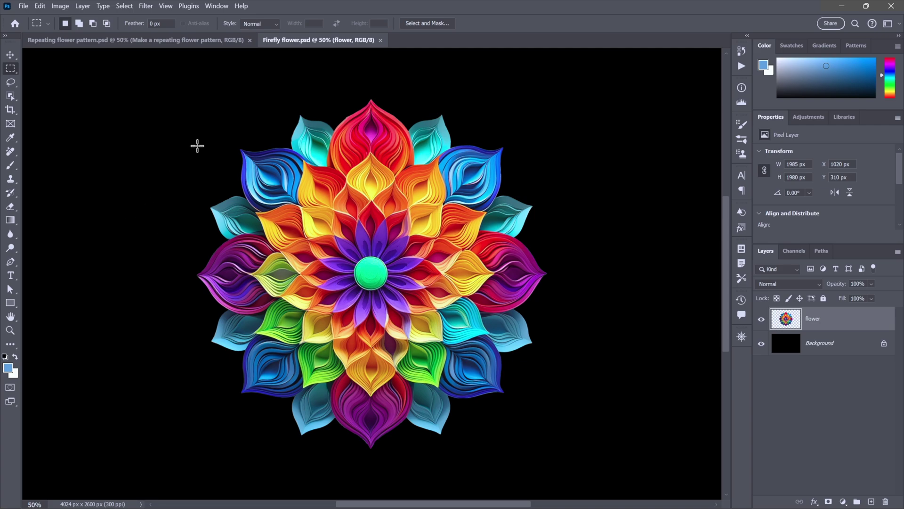
click(761, 319)
click(761, 319)
Convert the flower to a smart object, duplicate it, hide the top copy, and select the lower one
right_click(423, 252)
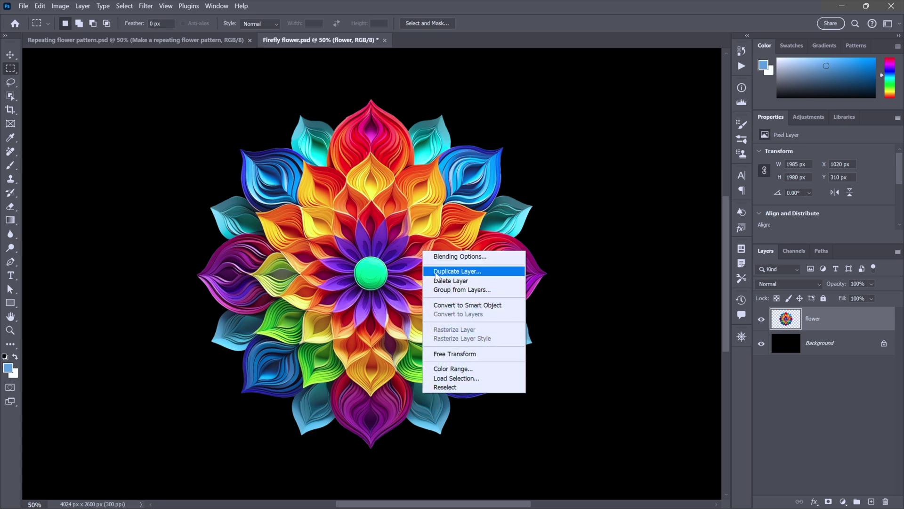
click(474, 306)
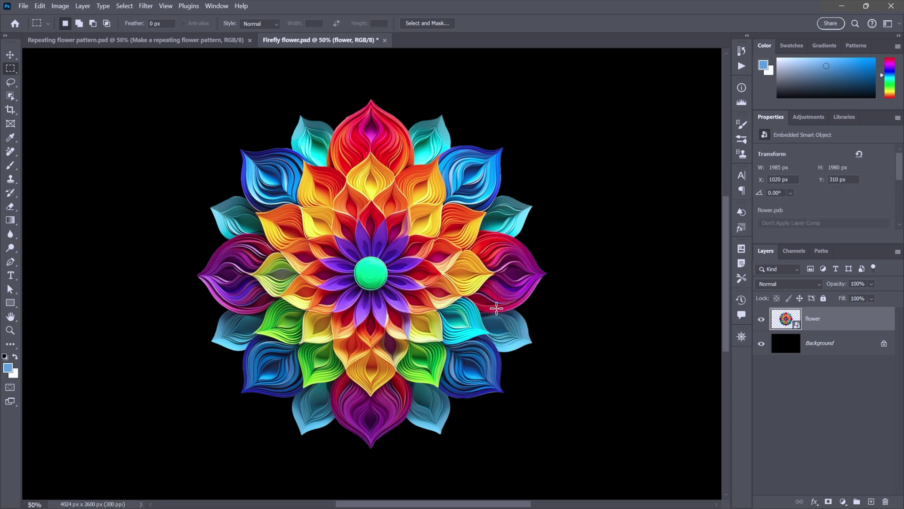
key(ctrl+j)
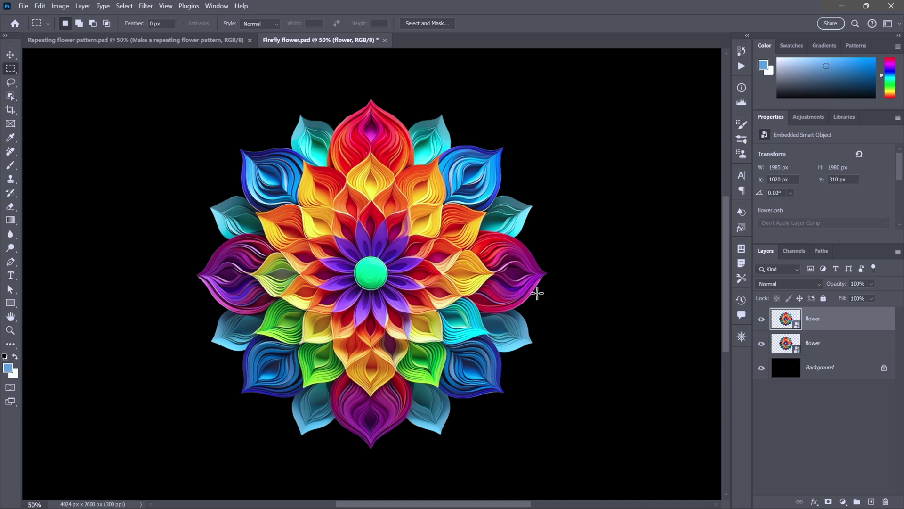
click(762, 320)
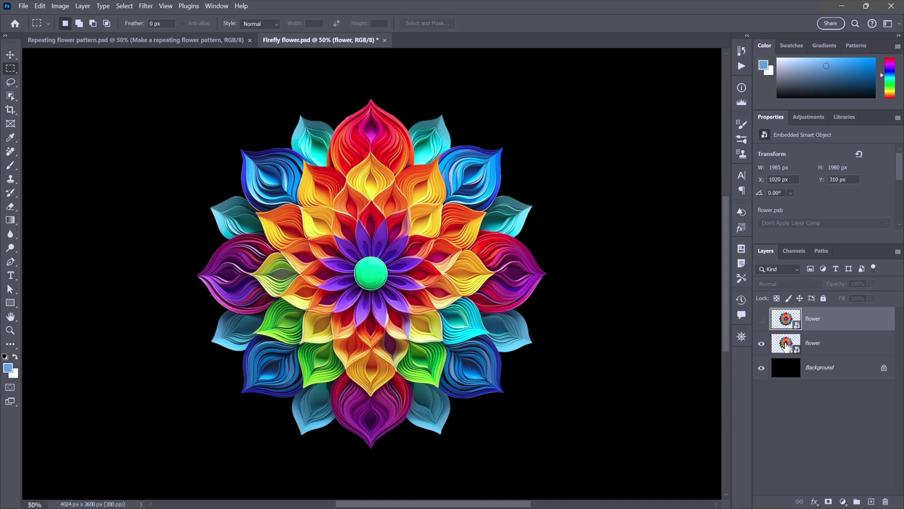
click(787, 348)
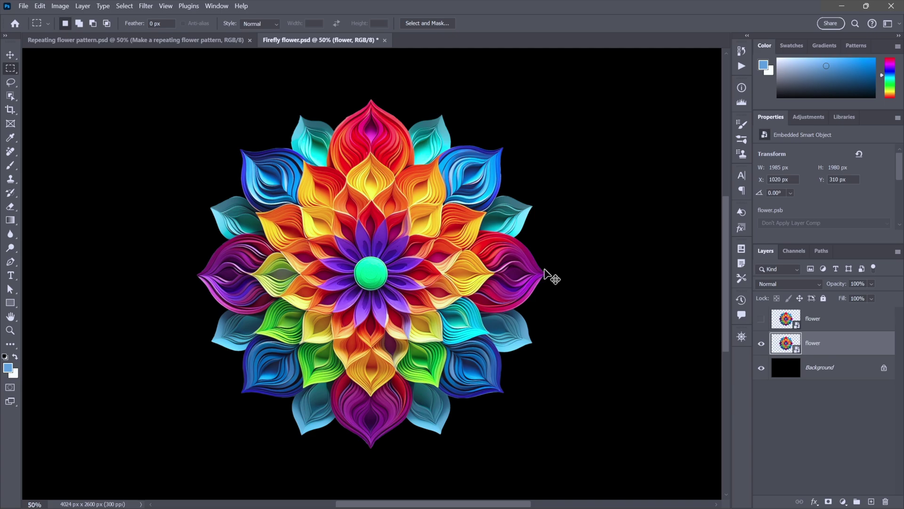
Free-transform the lower flower copy to a 20 px width, keeping proportions
key(ctrl+t)
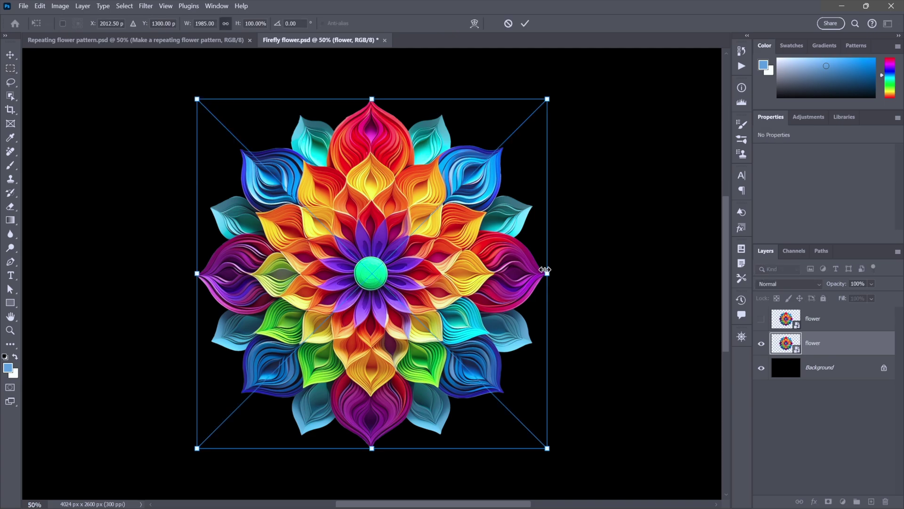
click(189, 24)
text(20 px)
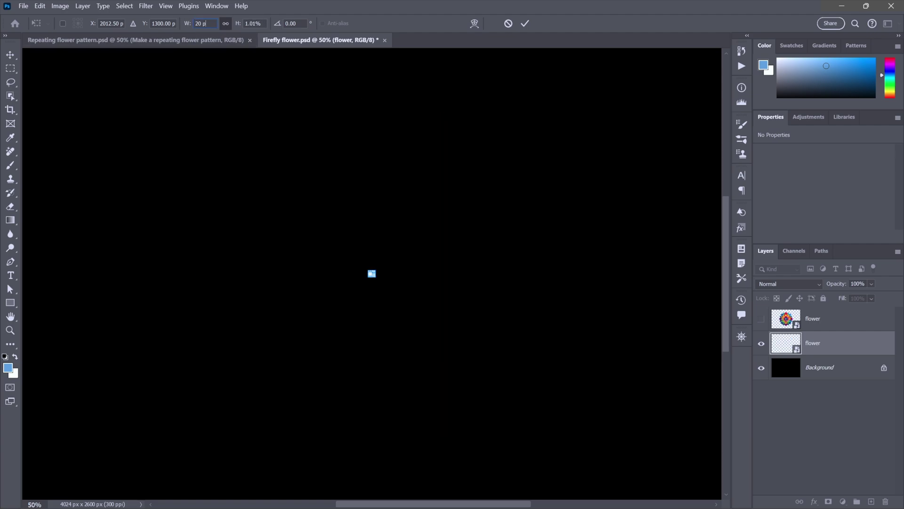
key(Return)
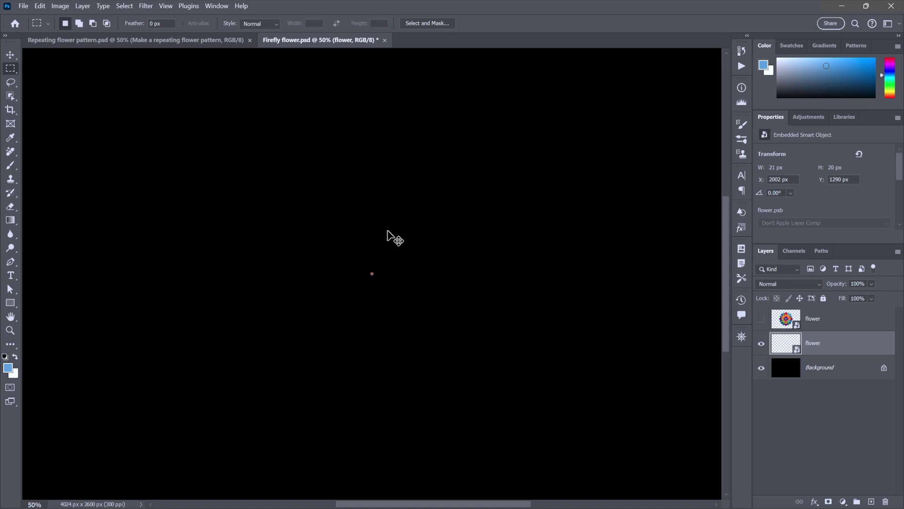
Stamp a new layer and duplicate-transform it, offsetting 4 px right and 6 px down
key(ctrl+shift+alt+n)
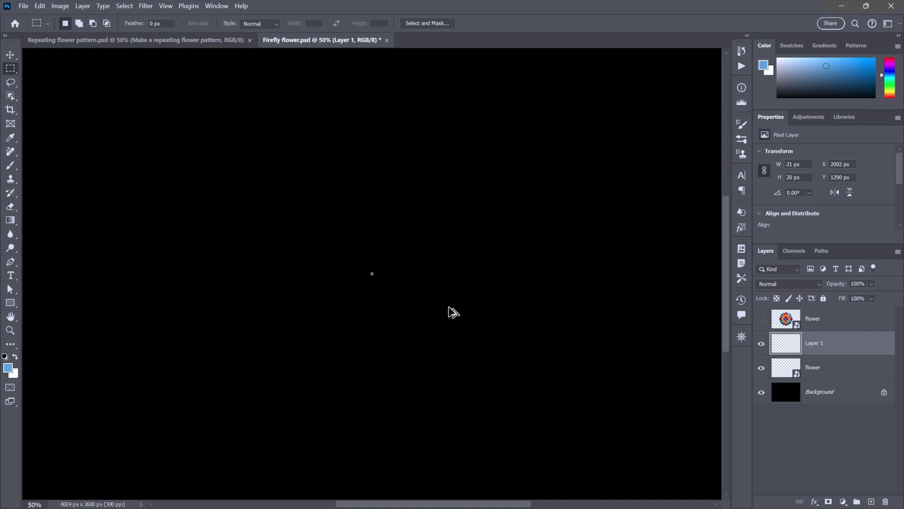
key(ctrl+t)
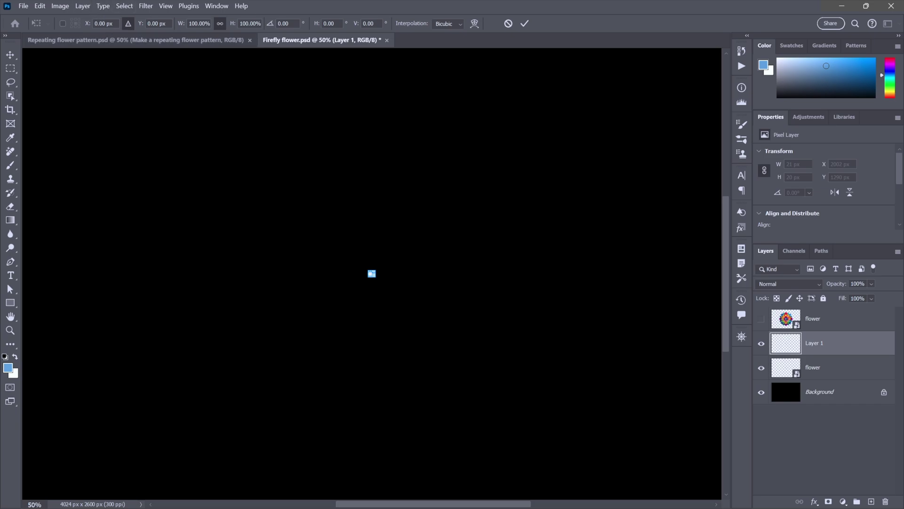
click(87, 23)
text(3)
key(Tab)
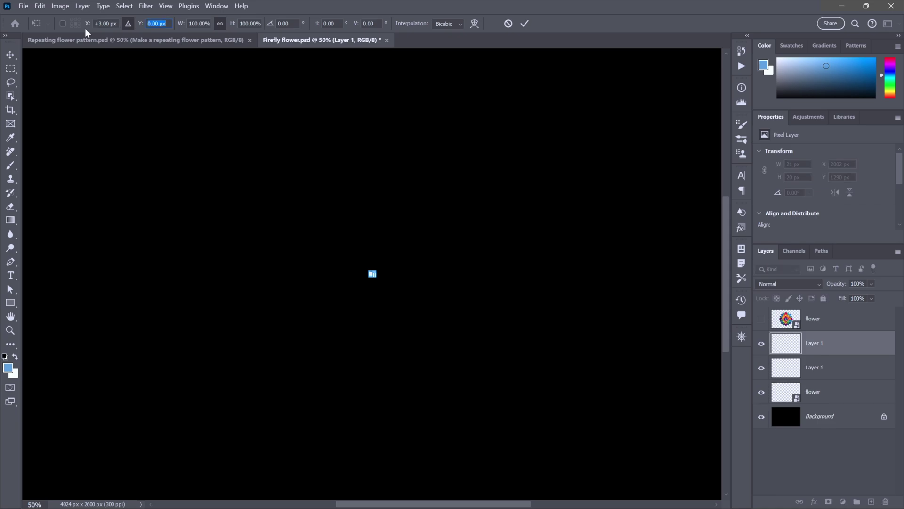
text(6)
key(shift+Tab)
text(4)
key(Tab)
key(Tab)
Scale the copy to 108%, rotate it 33°, apply it, and select both Layer 1 layers
text(108)
key(Tab)
key(Tab)
text(33)
key(Return)
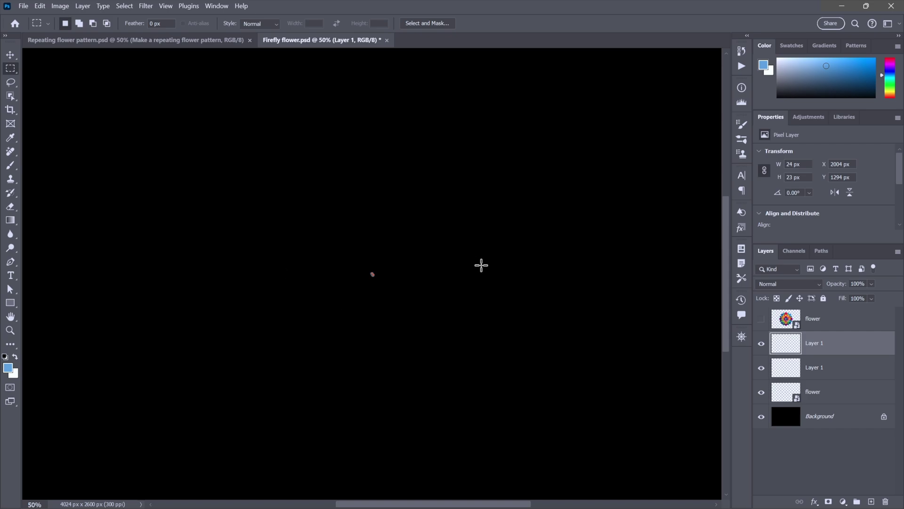
shift+click(842, 374)
Delete the two Layer 1 layers, then apply Transform Again thirteen times to spiral the flowers outward
key(Delete)
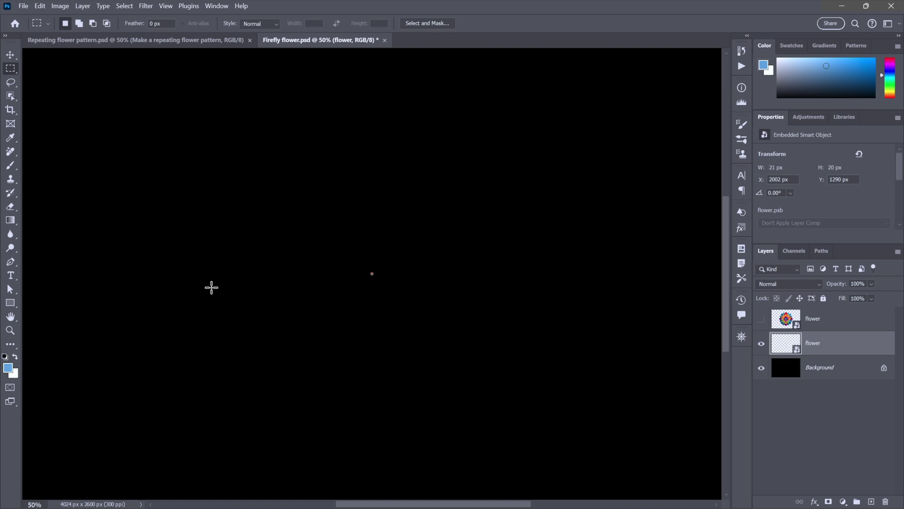
key(ctrl+alt+shift+t)
key(ctrl+alt+shift+t)
key(ctrl+alt+shift+t)
key(ctrl+alt+shift+t)
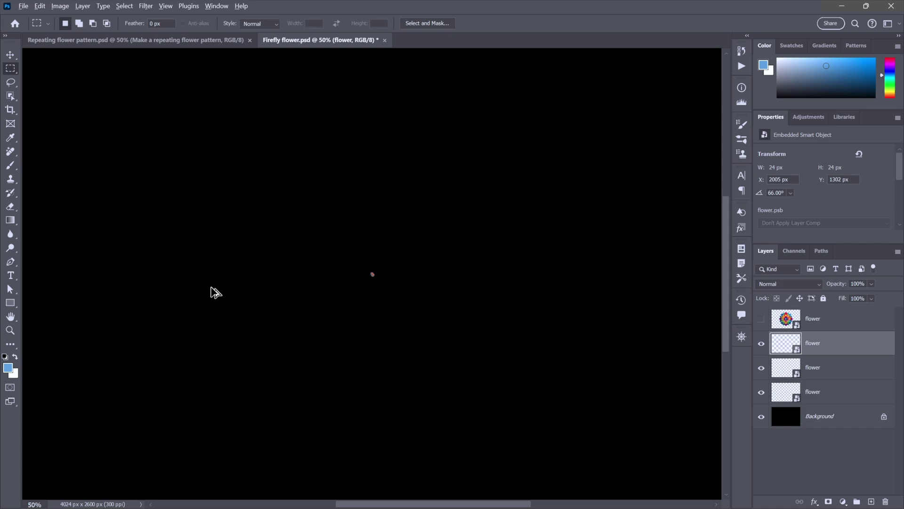
key(ctrl+alt+shift+t)
key(ctrl+alt+shift+t)
key(ctrl+alt+shift+t)
key(ctrl+alt+shift+t)
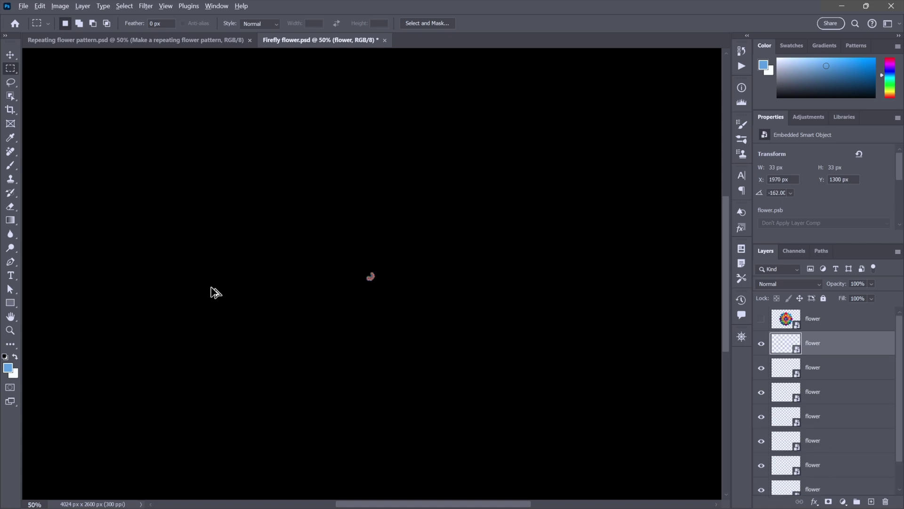
key(ctrl+alt+shift+t)
key(ctrl+alt+shift+t)
key(ctrl+alt+shift+t)
key(ctrl+alt+shift+t)
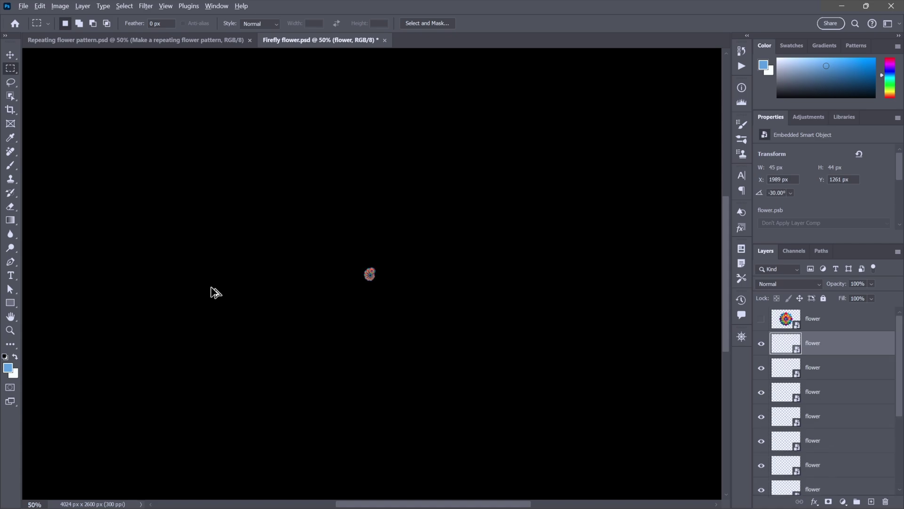
key(ctrl+alt+shift+t)
key(ctrl+alt+shift+t)
key(ctrl+alt+shift+t)
key(ctrl+alt+shift+t)
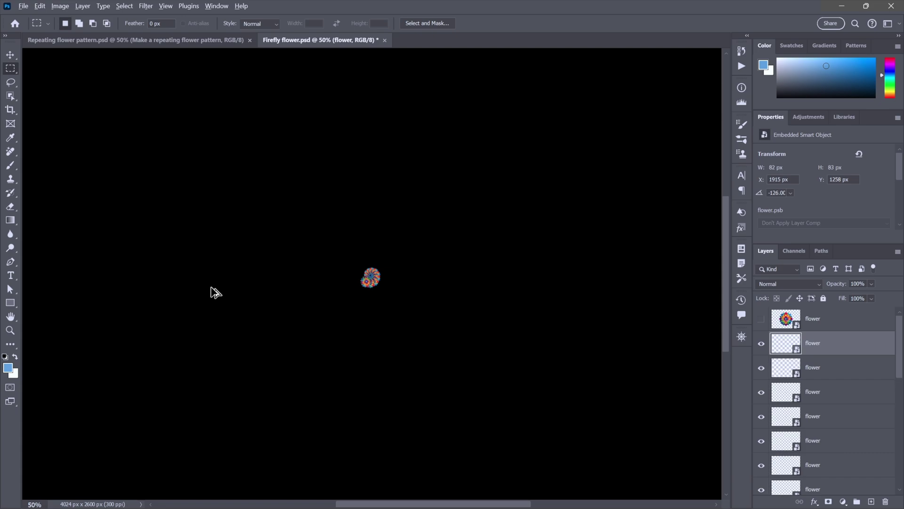
key(ctrl+alt+shift+t)
key(ctrl+alt+shift+t)
key(ctrl+alt+shift+t)
key(ctrl+alt+shift+t)
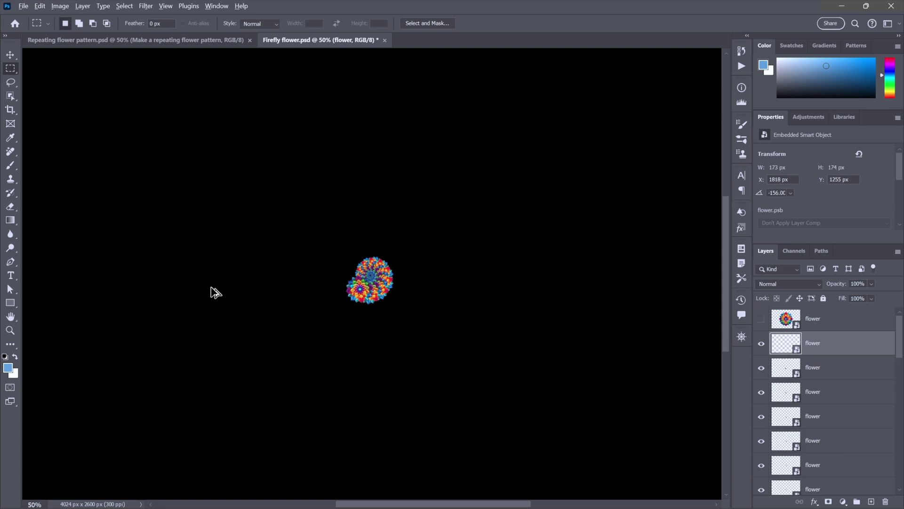
key(ctrl+alt+shift+t)
key(ctrl+alt+shift+t)
key(ctrl+alt+shift+t)
key(ctrl+alt+shift+t)
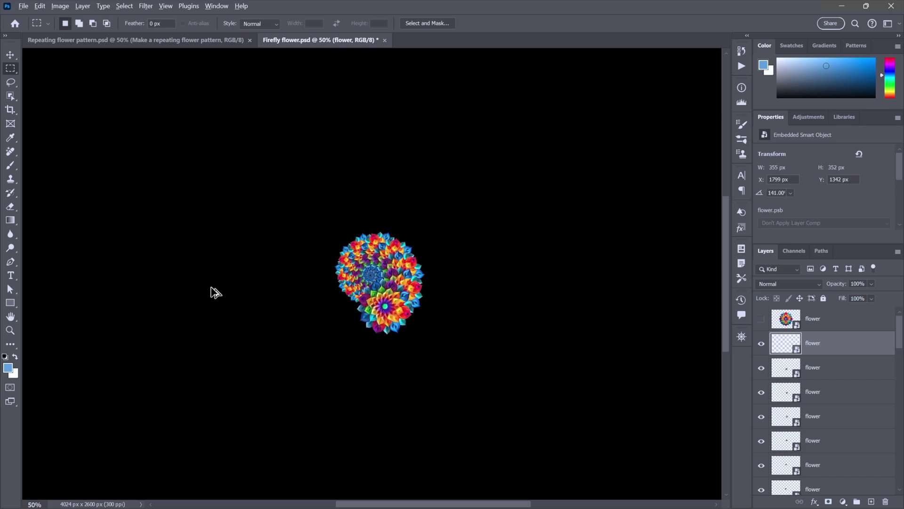
key(ctrl+alt+shift+t)
key(ctrl+alt+shift+t)
key(ctrl+alt+shift+t)
key(ctrl+alt+shift+t)
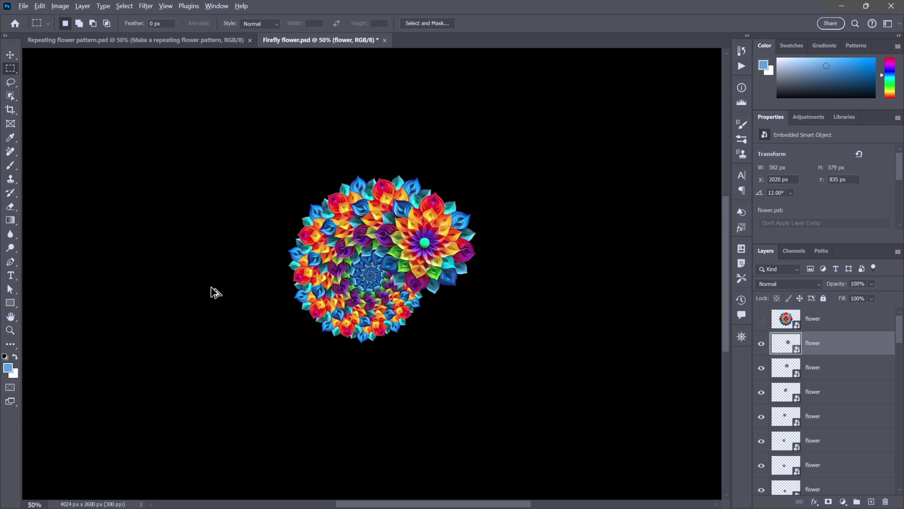
key(ctrl+alt+shift+t)
key(ctrl+alt+shift+t)
key(ctrl+alt+shift+t)
key(ctrl+alt+shift+t)
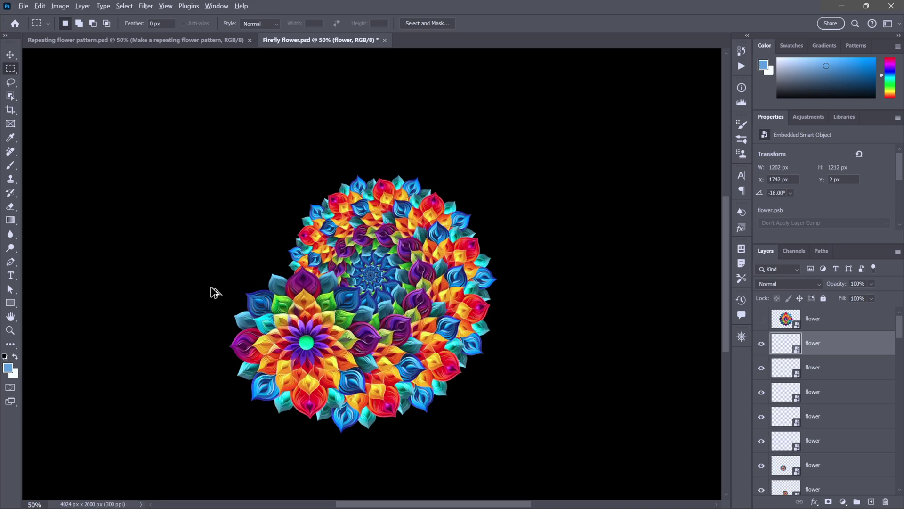
key(ctrl+alt+shift+t)
key(ctrl+alt+shift+t)
key(ctrl+alt+shift+t)
key(ctrl+alt+shift+t)
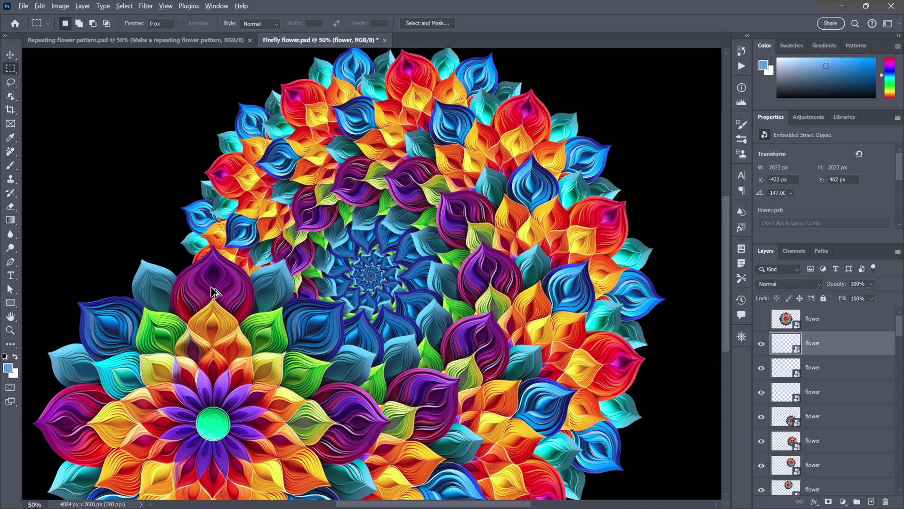
key(ctrl+alt+shift+t)
key(ctrl+alt+shift+t)
key(ctrl+alt+shift+t)
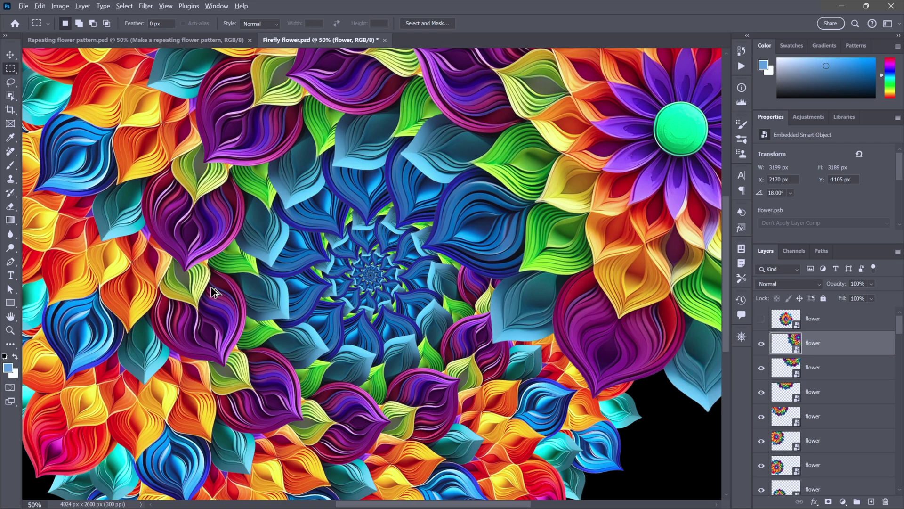
key(ctrl+alt+shift+t)
key(ctrl+alt+shift+t)
key(ctrl+alt+shift+t)
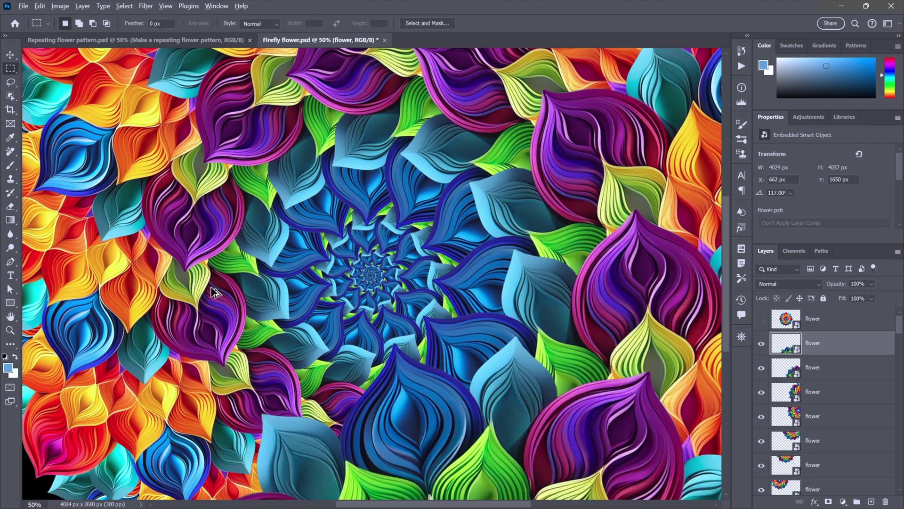
key(ctrl+alt+shift+t)
key(ctrl+alt+shift+t)
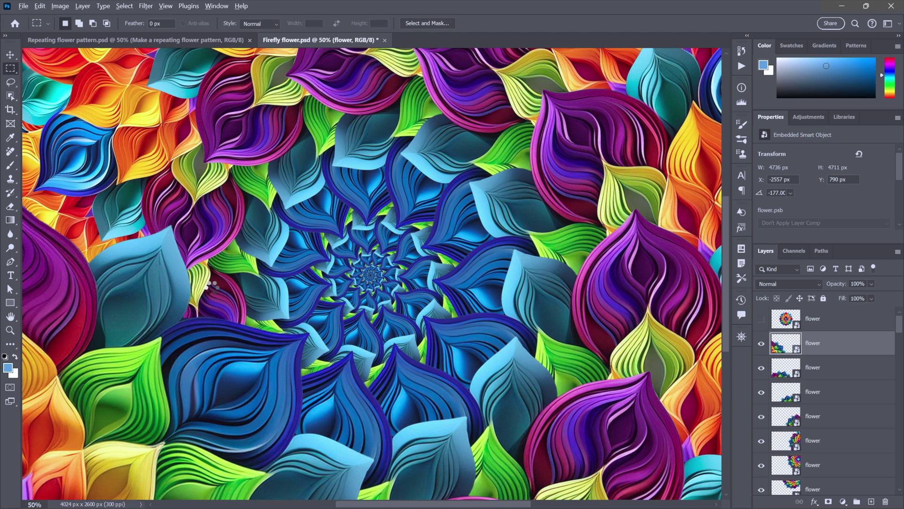
key(ctrl+alt+shift+t)
key(ctrl+alt+shift+t)
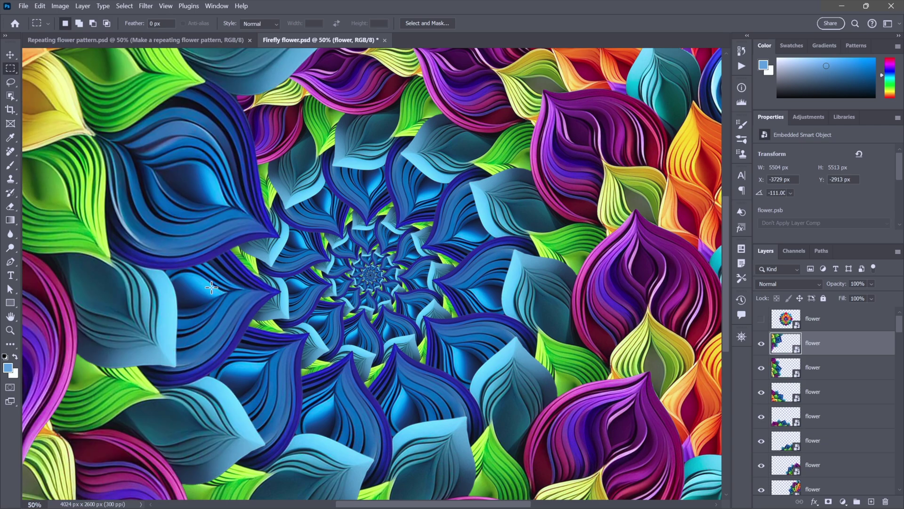
Show the central flower, switch the pattern file's caption to 'Reverse the order', then return
click(761, 320)
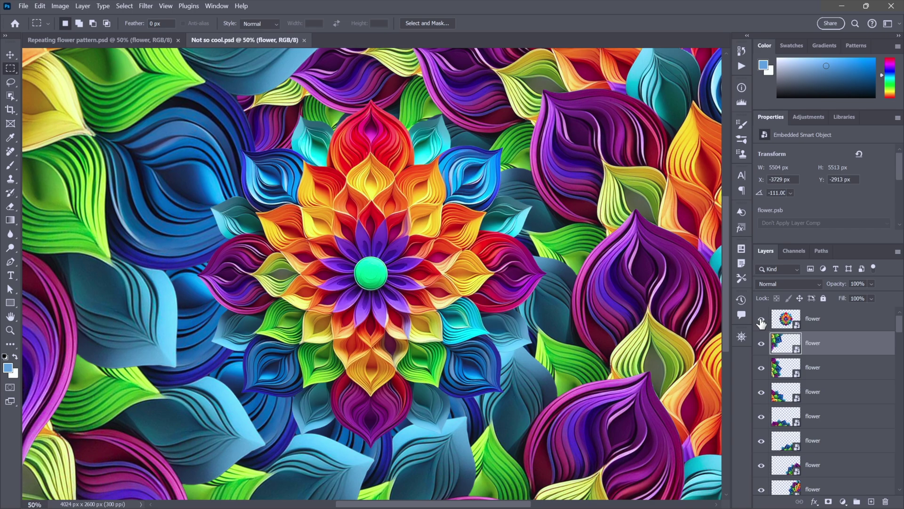
key(ctrl+Tab)
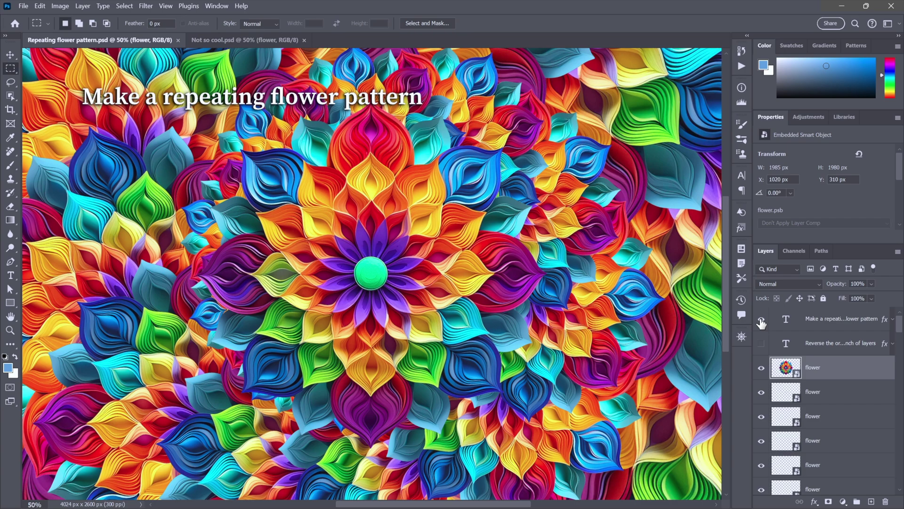
click(761, 321)
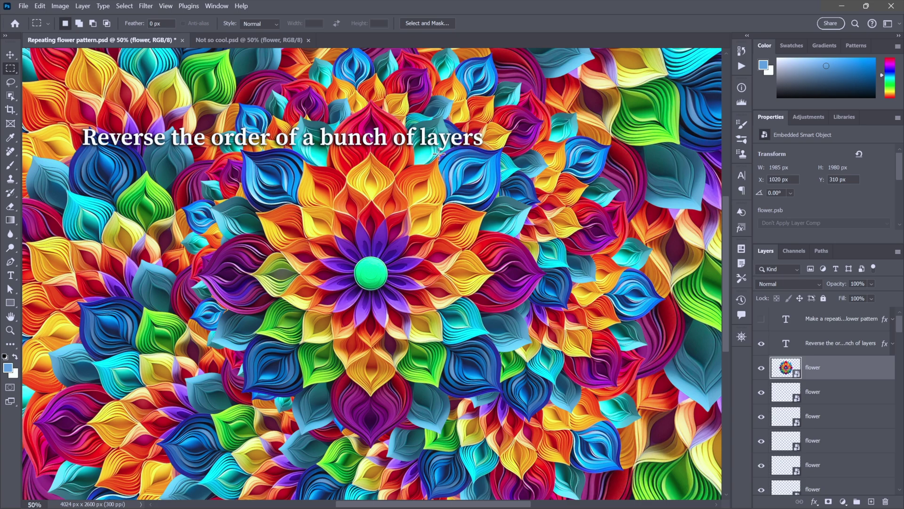
key(ctrl+Tab)
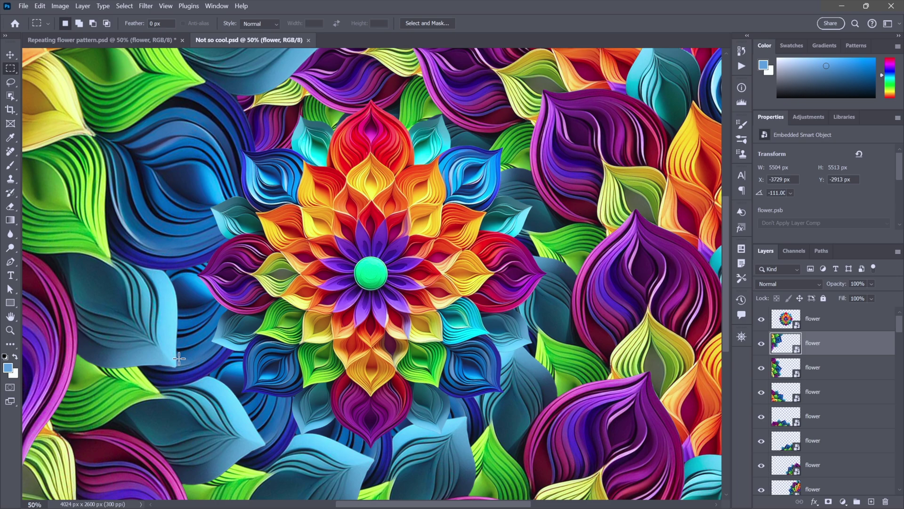
Display Layer Count (76) in the status bar, select all layers, and scroll the Layers panel
click(141, 504)
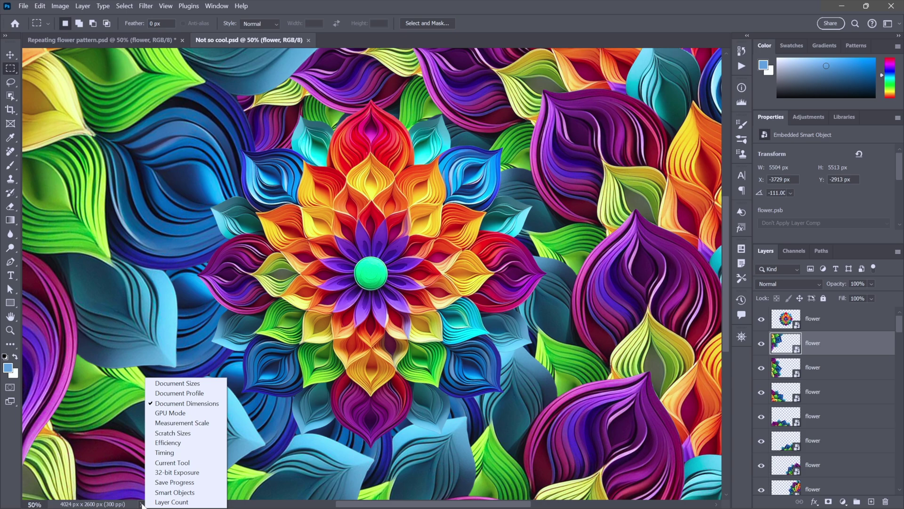
click(184, 502)
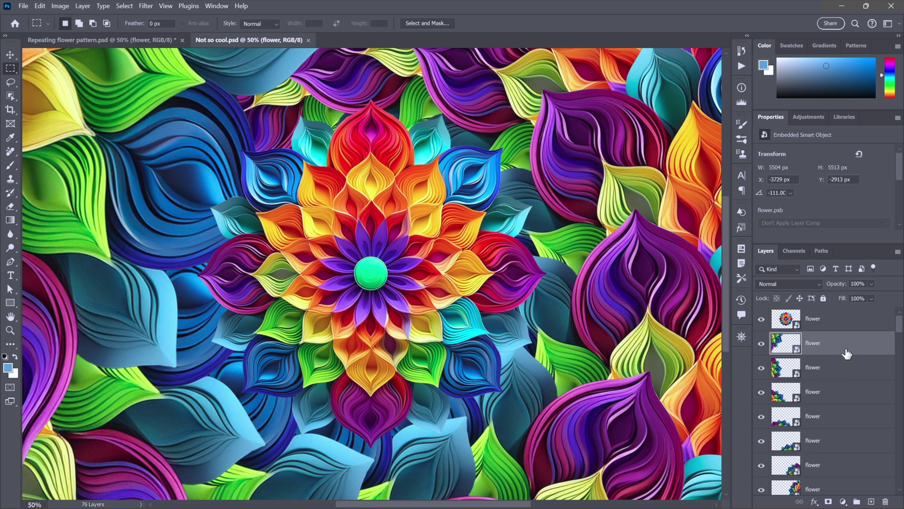
key(ctrl+alt+a)
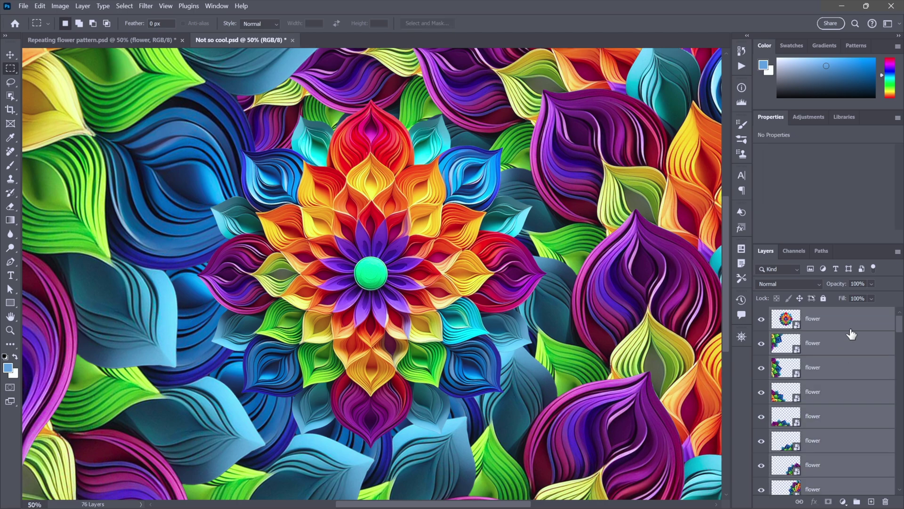
drag(900, 326, 901, 377)
scroll(856, 485, down, 10)
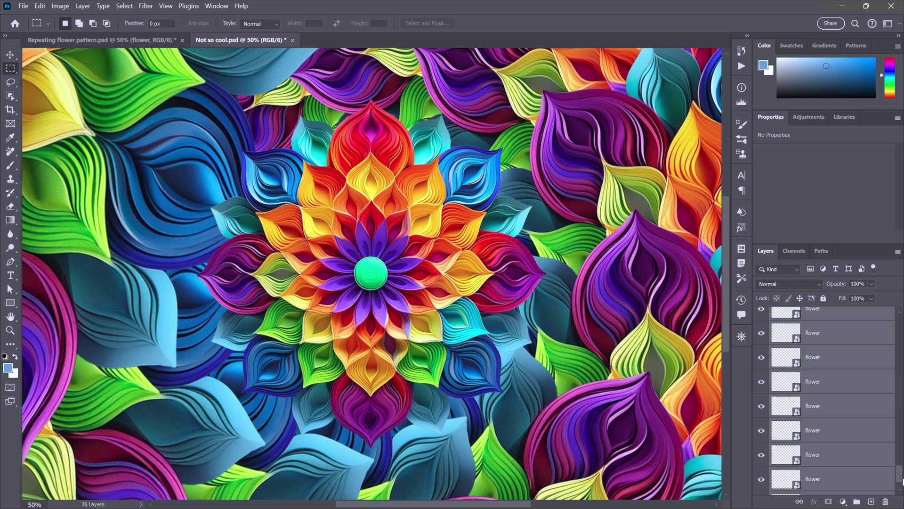
drag(896, 479, 894, 320)
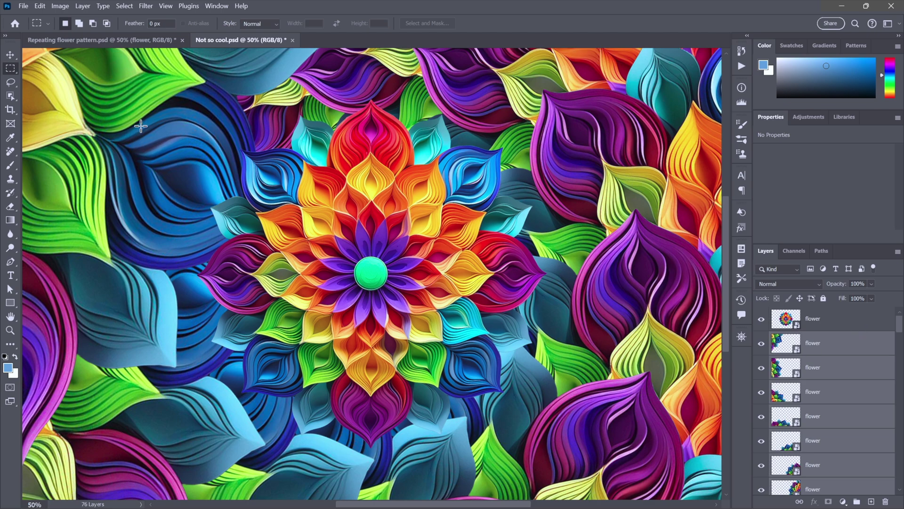
Apply Layer > Arrange > Reverse to the flower layers, then toggle the top flower to compare
click(86, 6)
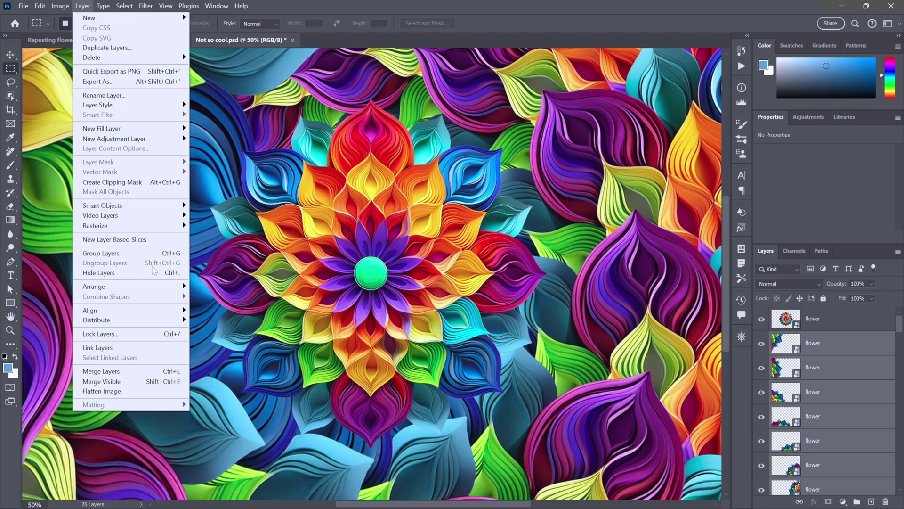
mouse_move(173, 287)
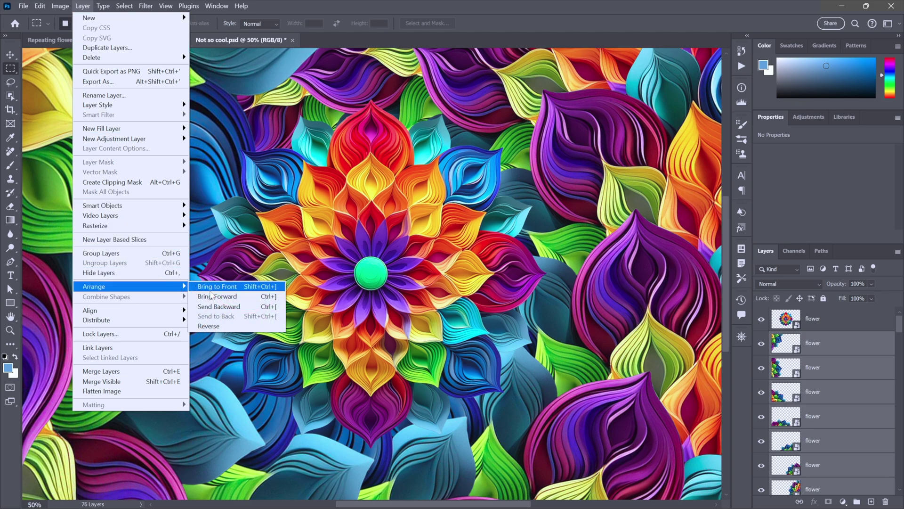
click(232, 325)
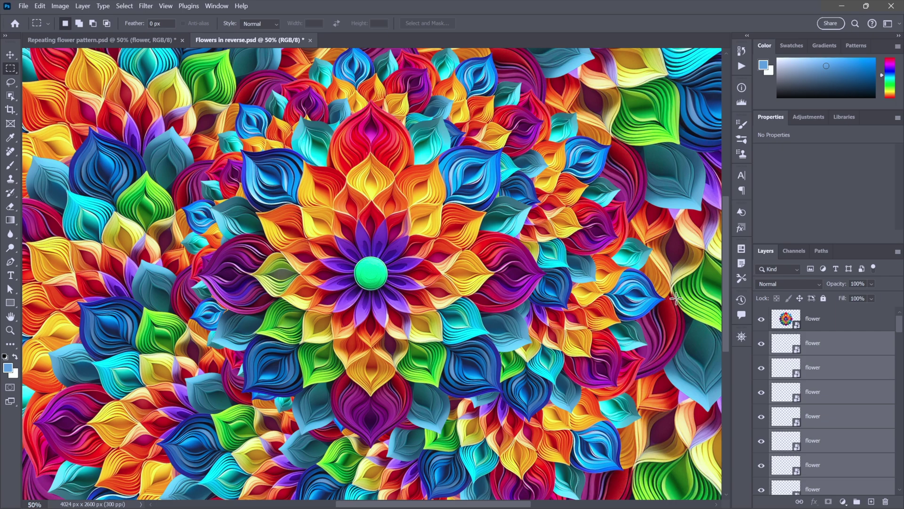
click(760, 320)
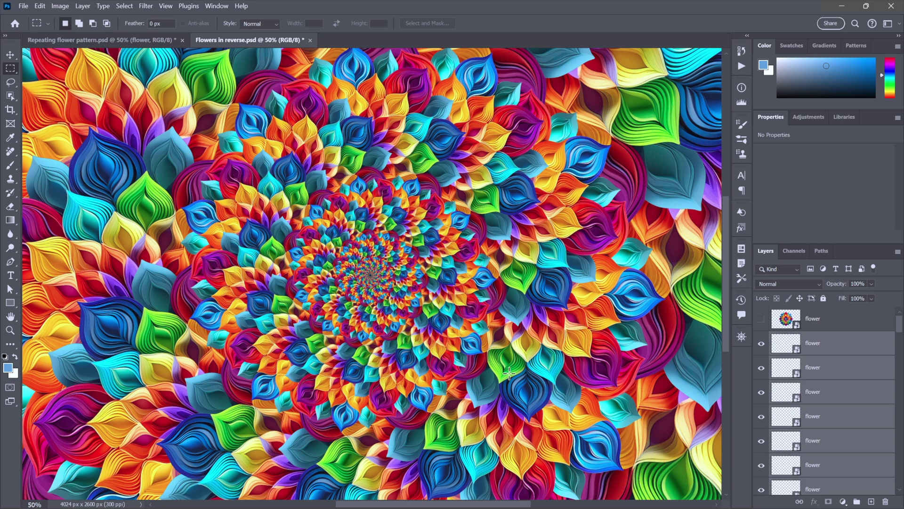
click(761, 322)
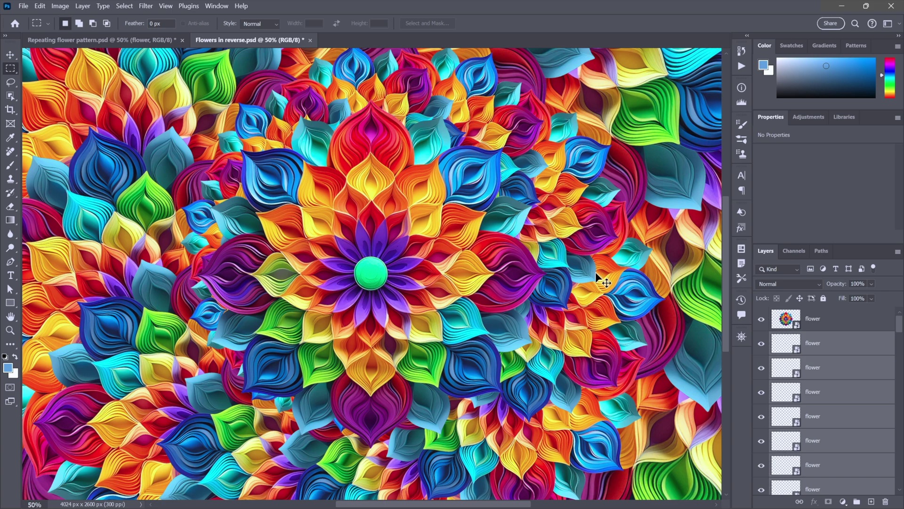
Glance at the pattern file, then back in Flowers in reverse select only the top flower layer
key(ctrl+Tab)
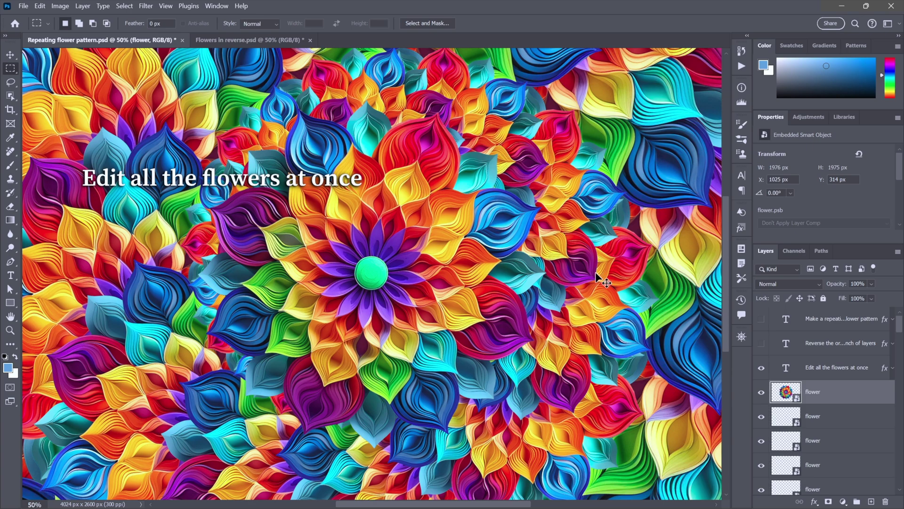
key(ctrl+Tab)
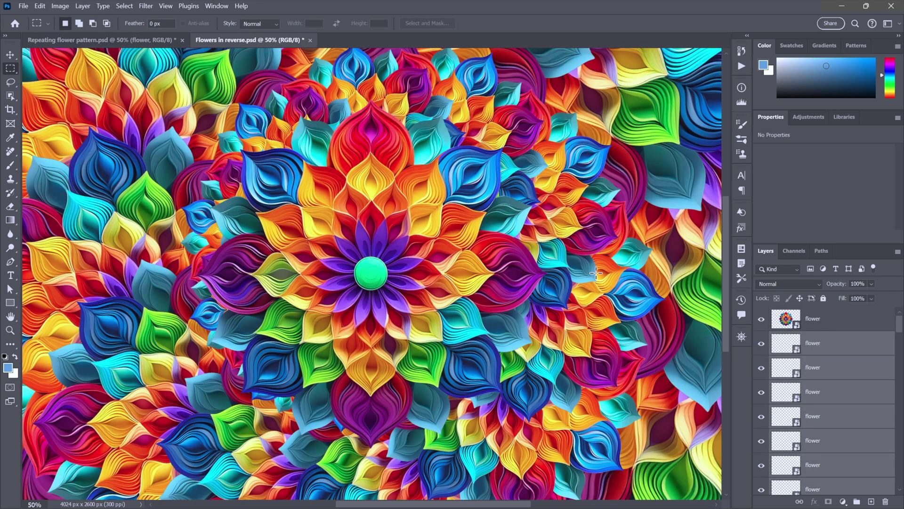
click(786, 323)
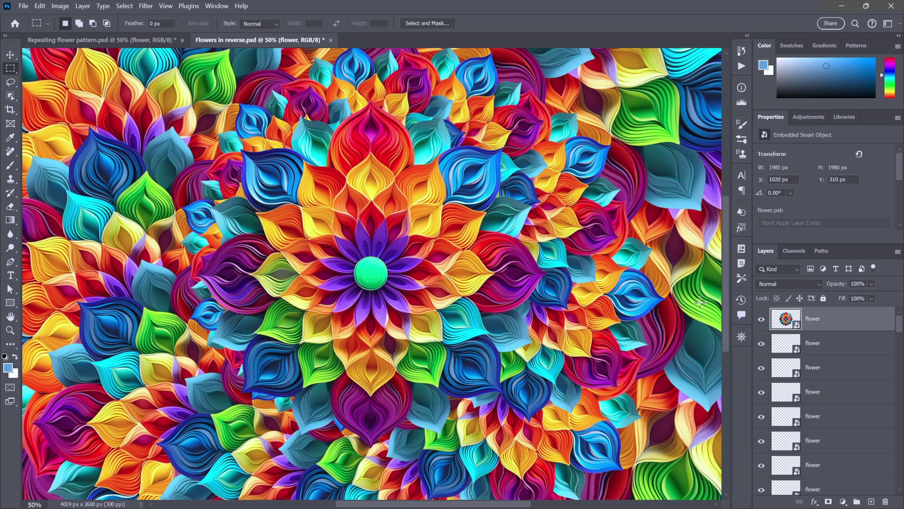
Open the flower.psb smart object and rotate its flower by 22.5°
double_click(784, 320)
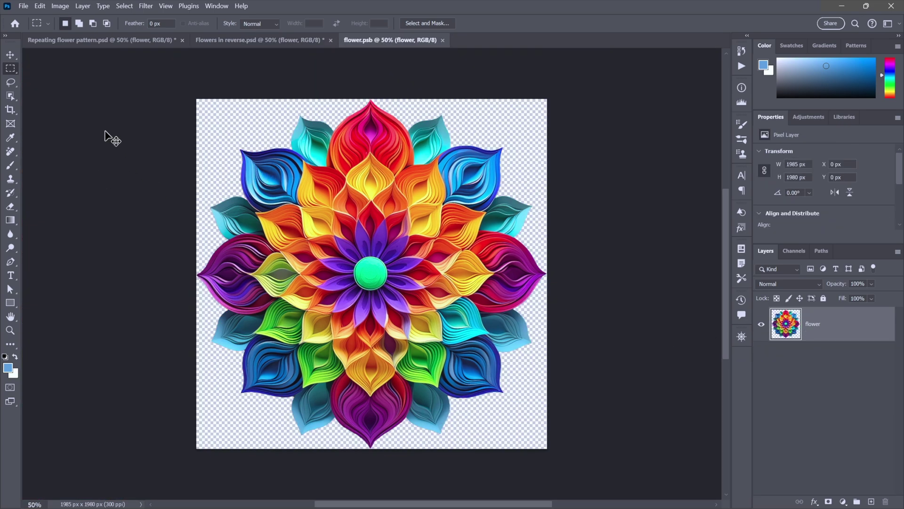
key(ctrl+t)
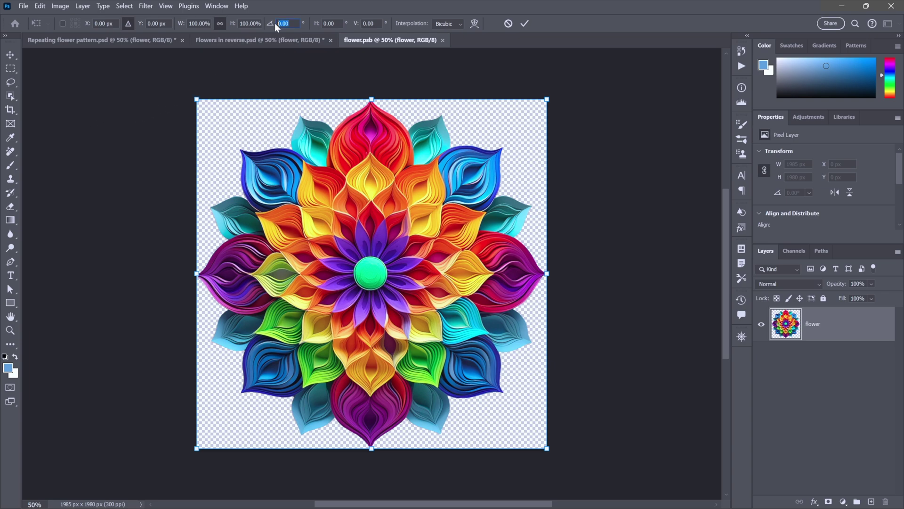
text(22.5)
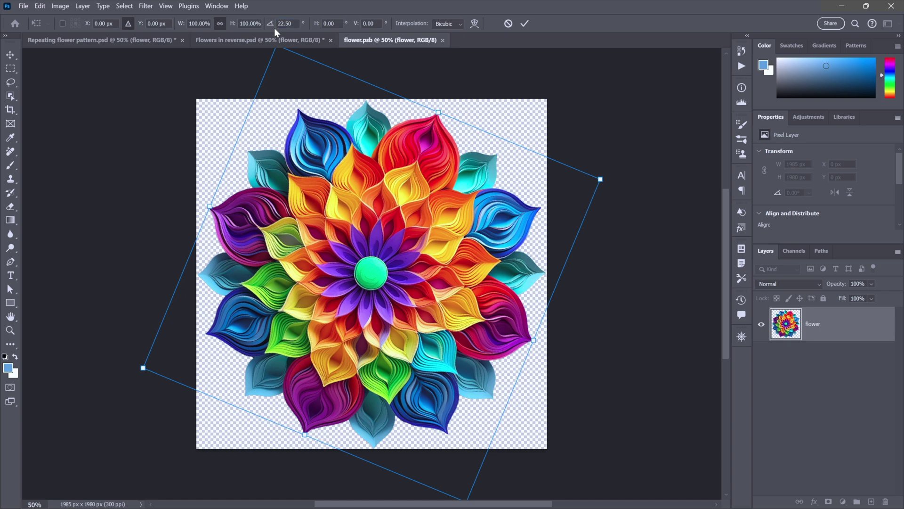
key(Escape)
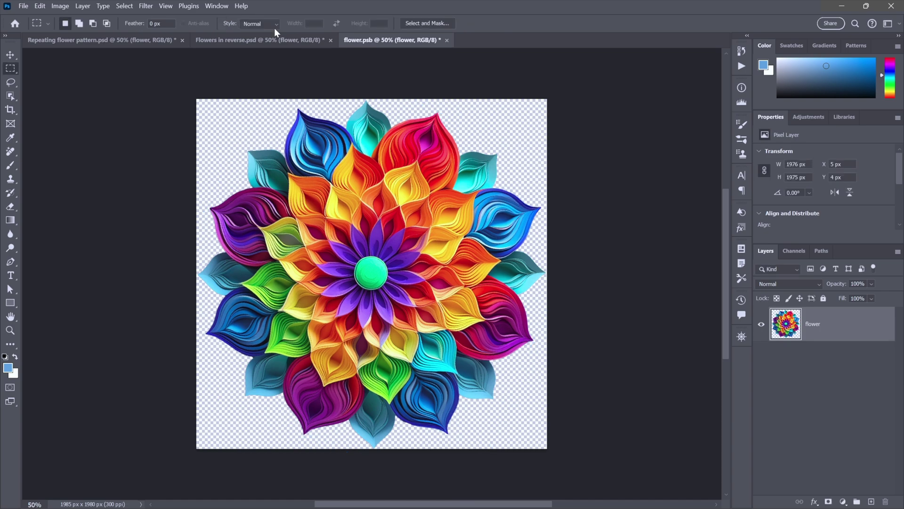
Close flower.psb saving the changes, then undo and redo to compare the updated flowers
click(447, 40)
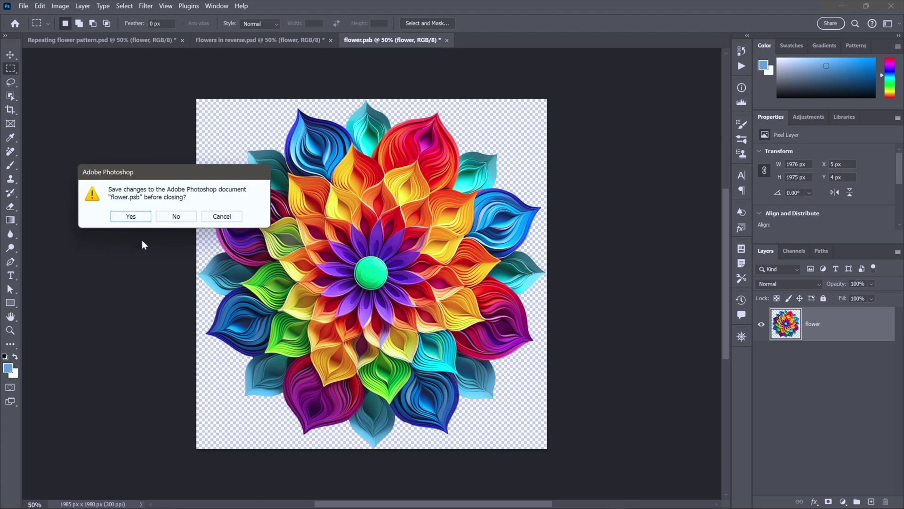
click(139, 216)
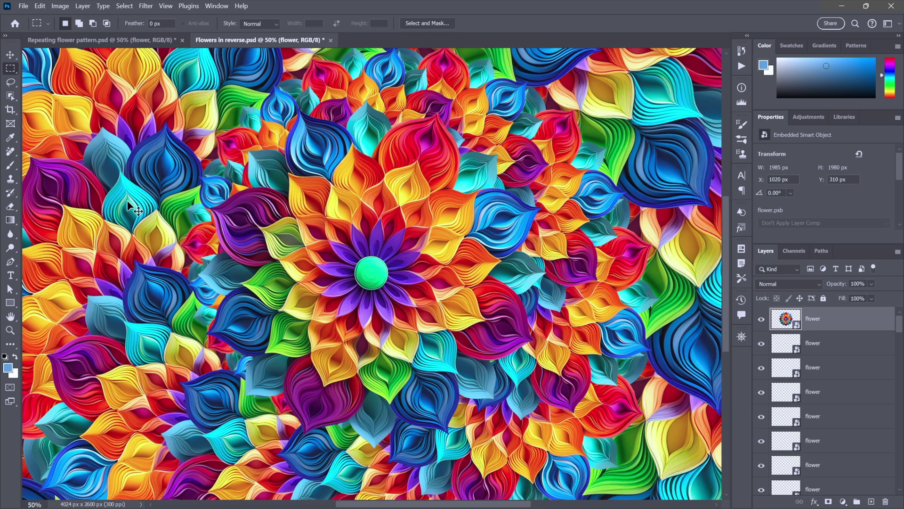
key(ctrl+z)
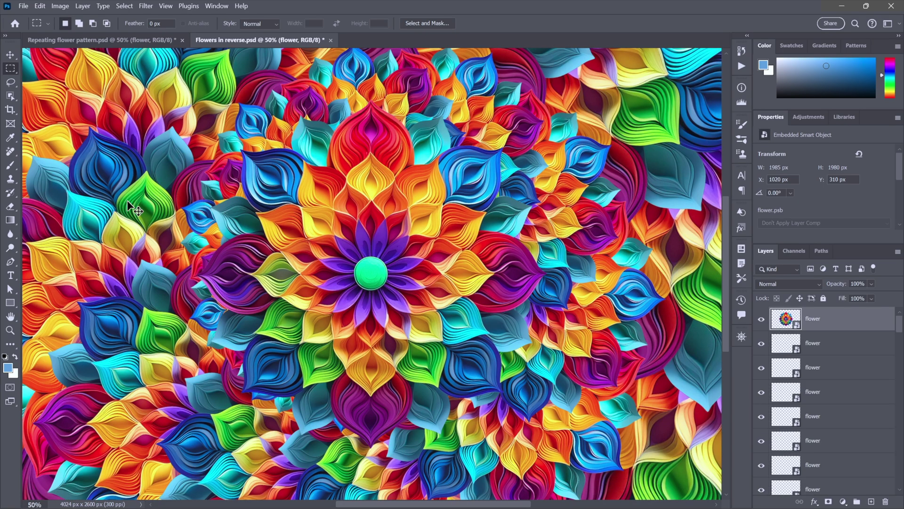
key(ctrl+z)
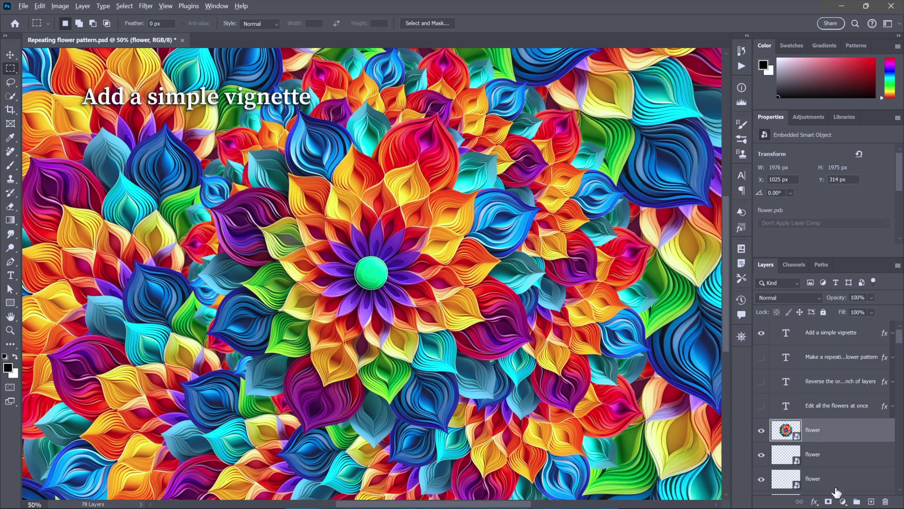
Add a new gradient fill layer named vignette
click(842, 501)
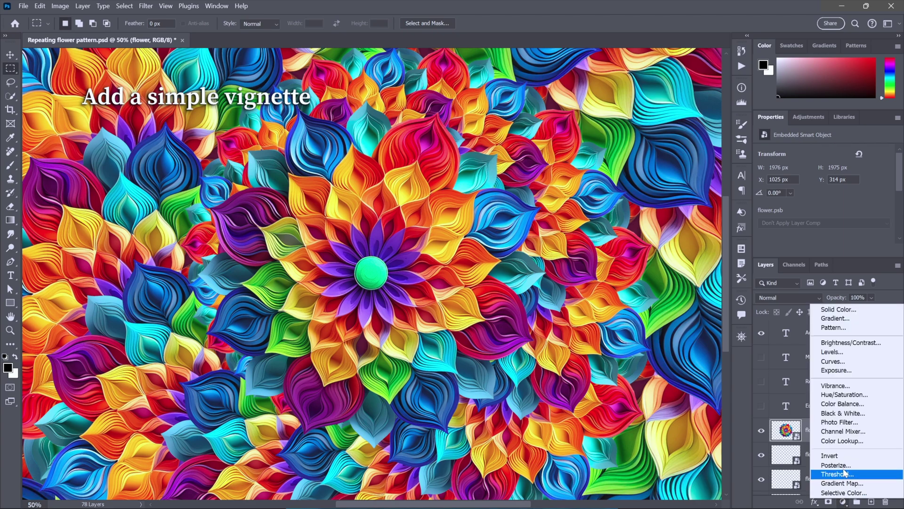
click(851, 321)
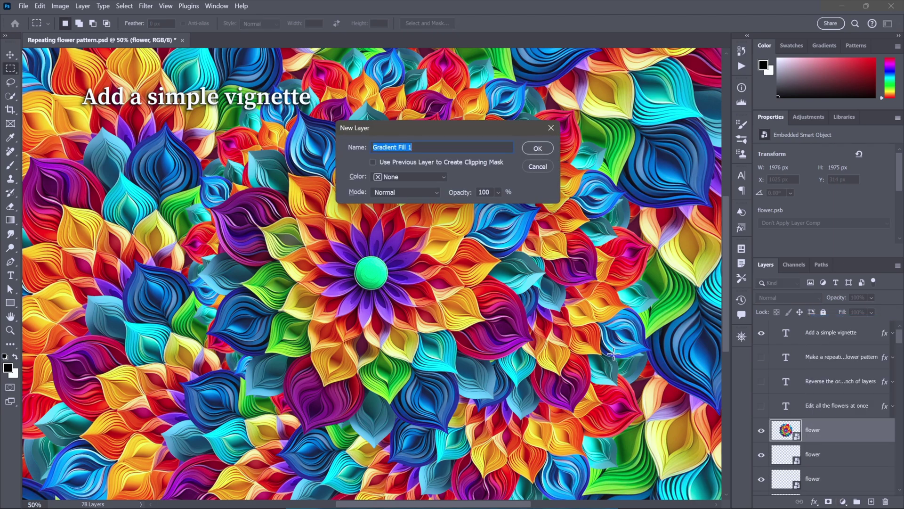
text(vignette)
key(Return)
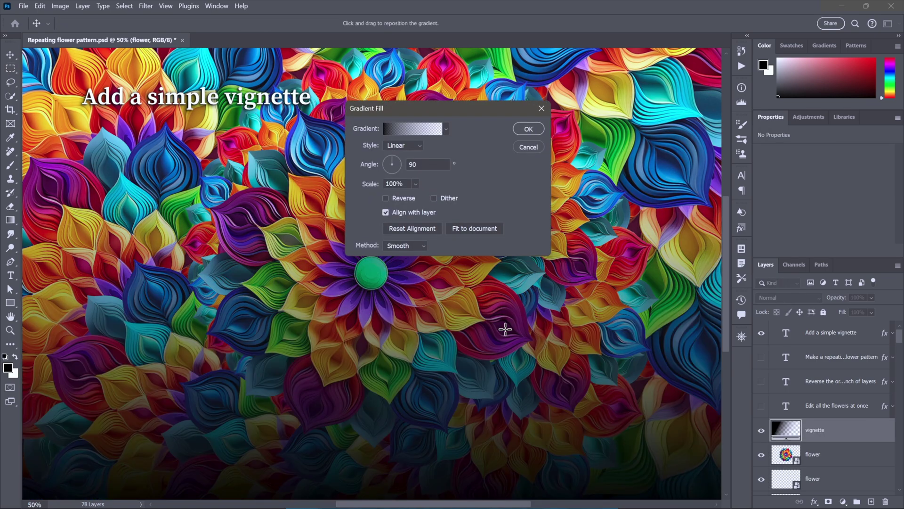
Make the gradient Radial and reversed, with angle 0 and scale 120%
click(404, 149)
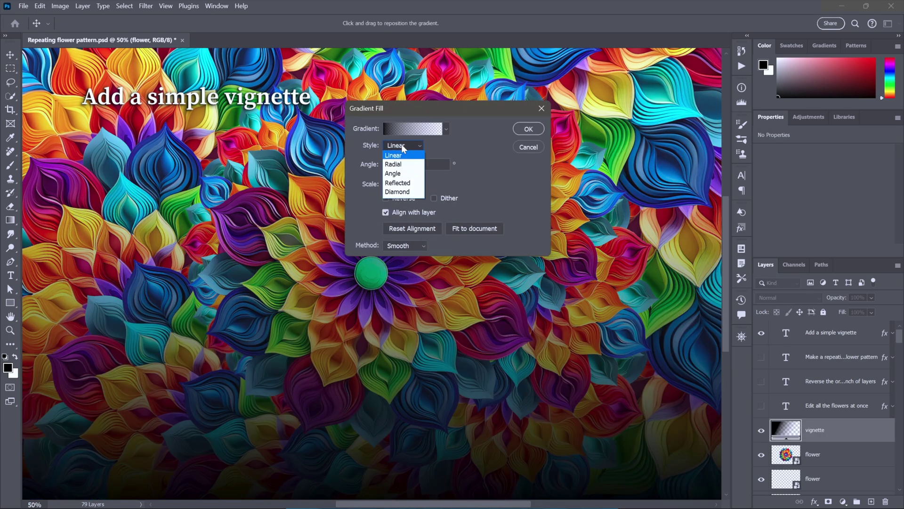
click(404, 159)
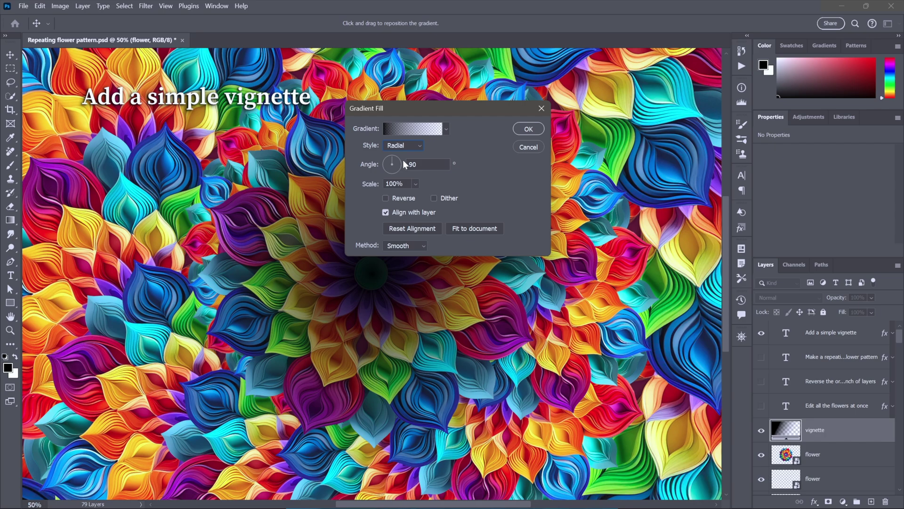
click(385, 198)
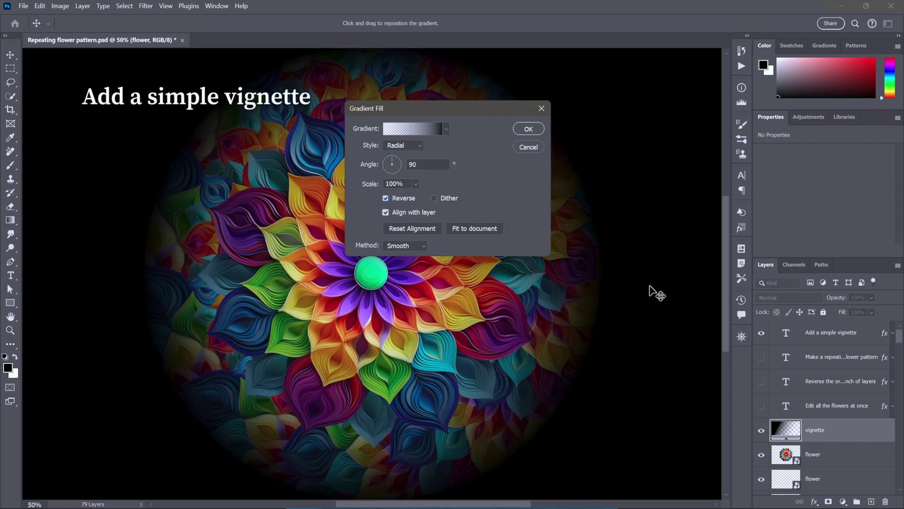
click(427, 164)
text(0)
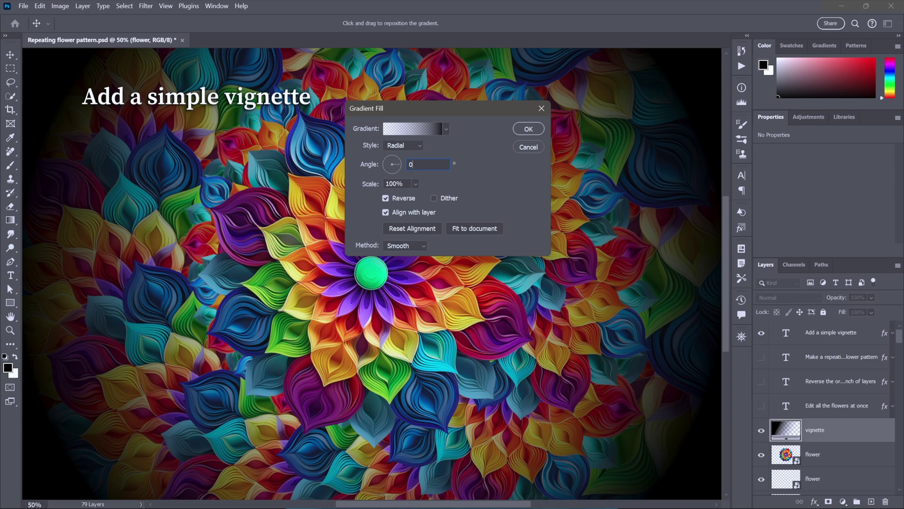
key(shift+Up)
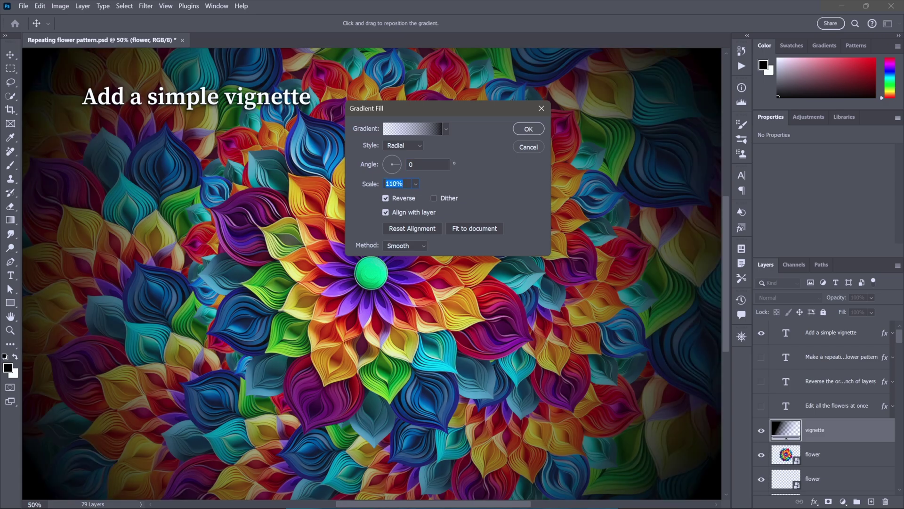
key(shift+Up)
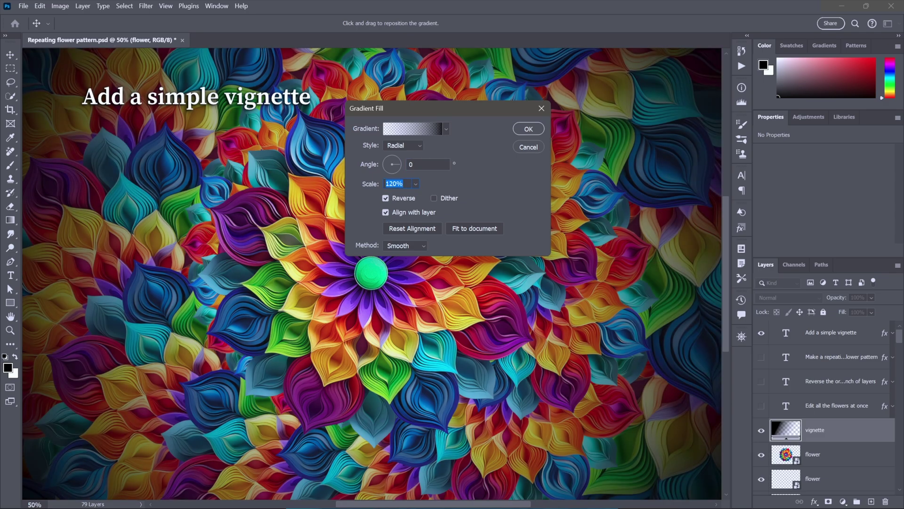
Reduce the gradient to one stop coloured dark navy (HSB 210, 100, 10)
click(407, 132)
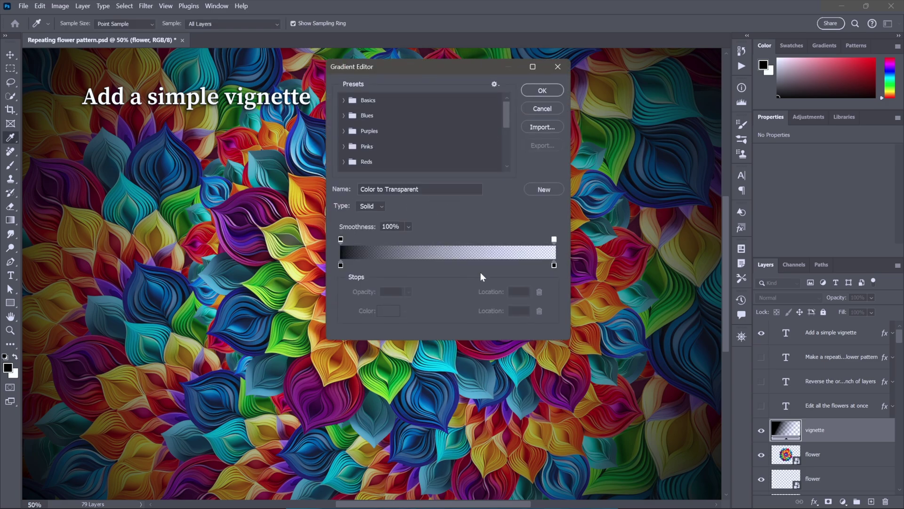
drag(554, 265, 555, 296)
double_click(340, 265)
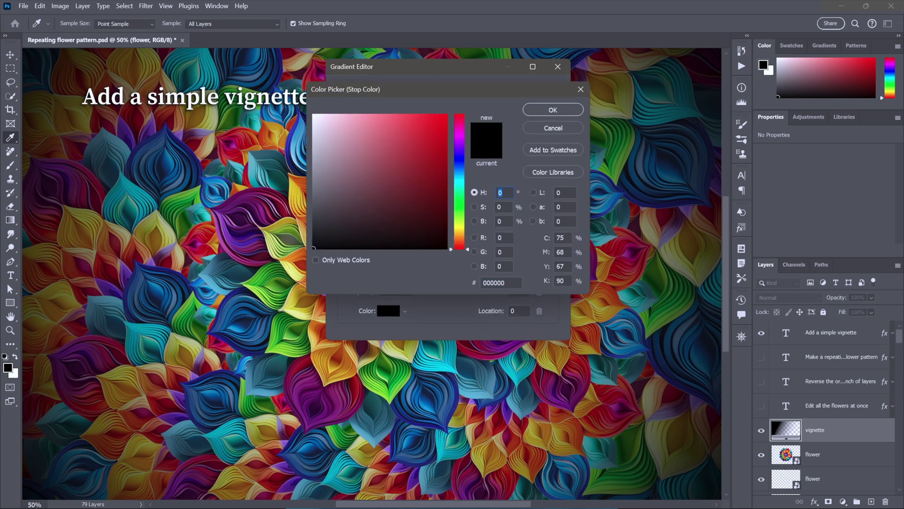
text(210)
key(Tab)
text(100)
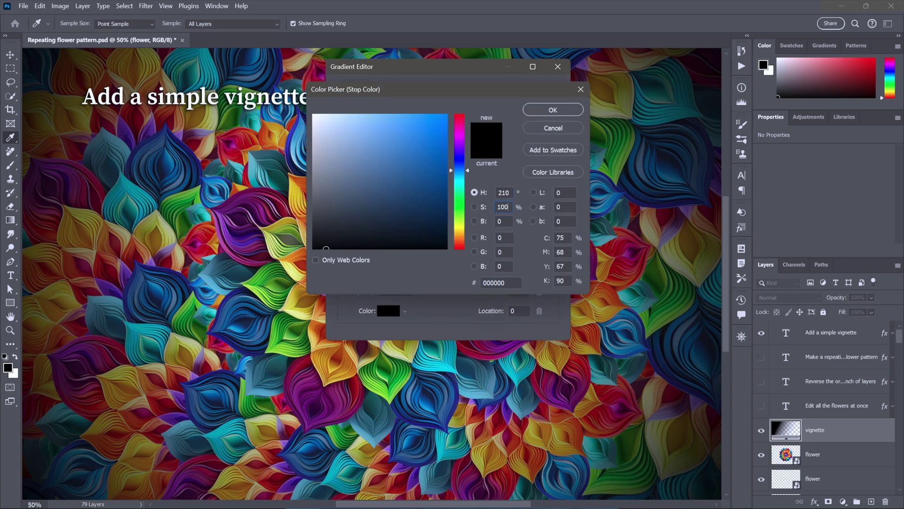
key(Tab)
text(10)
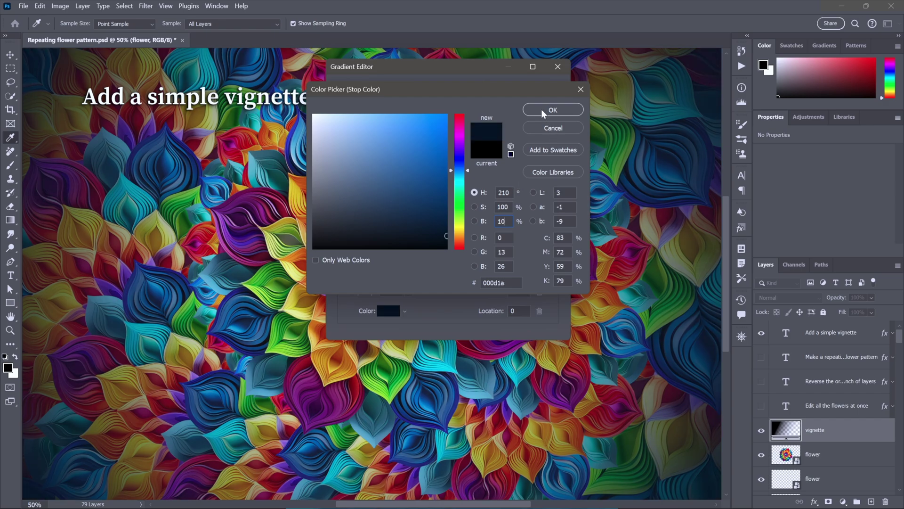
click(541, 109)
click(540, 92)
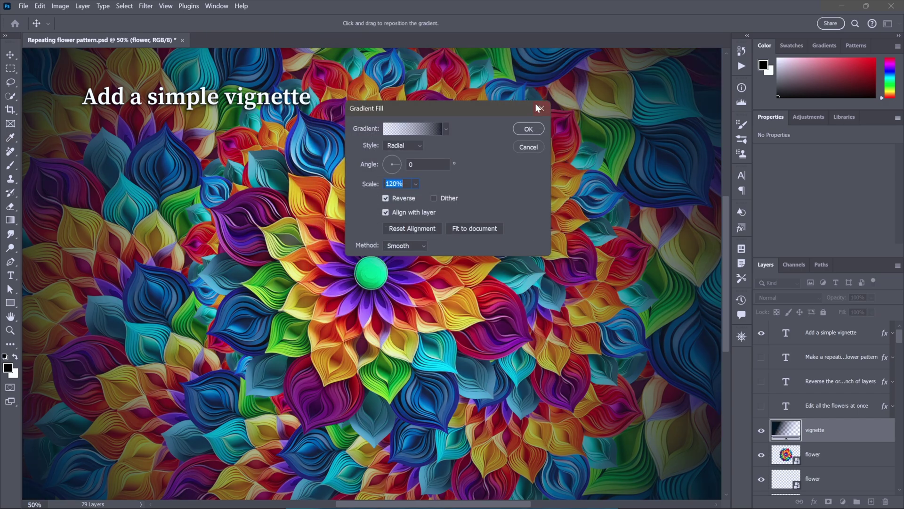
Commit the vignette fill, set it to Multiply, and toggle its visibility to compare
click(528, 130)
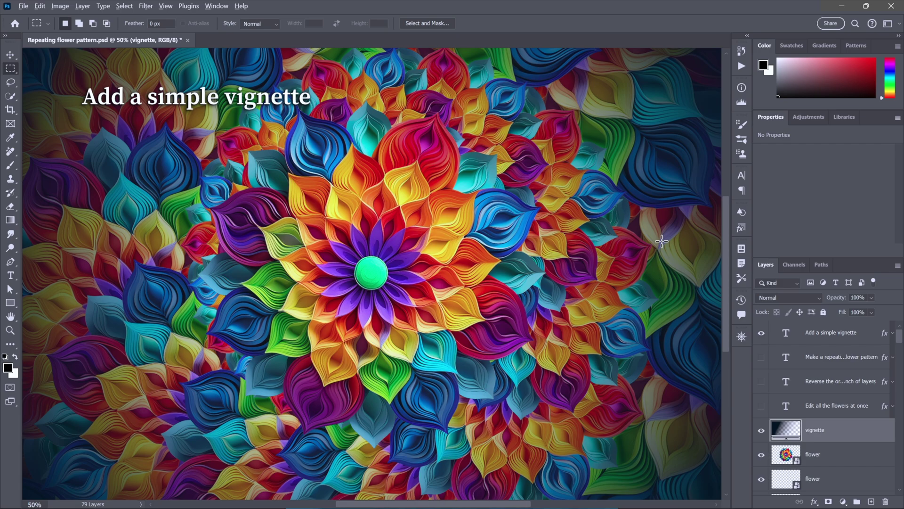
key(shift+alt+m)
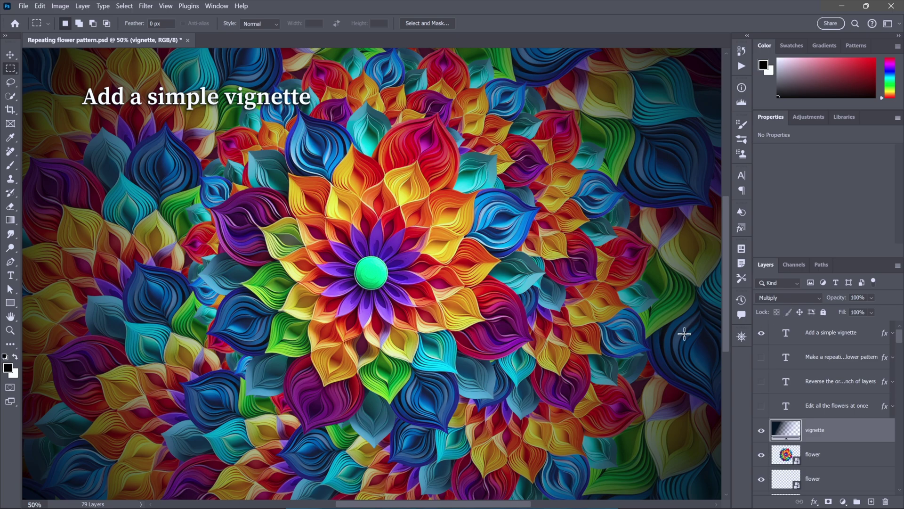
click(761, 431)
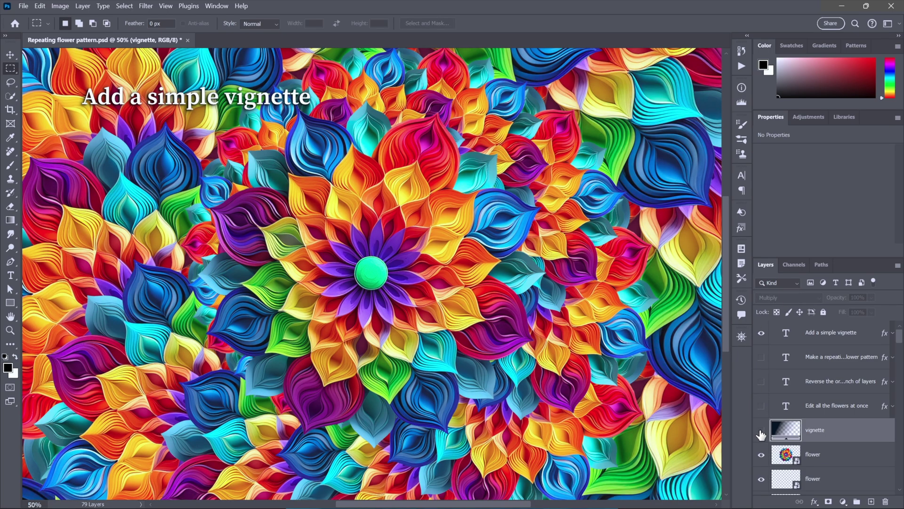
click(761, 432)
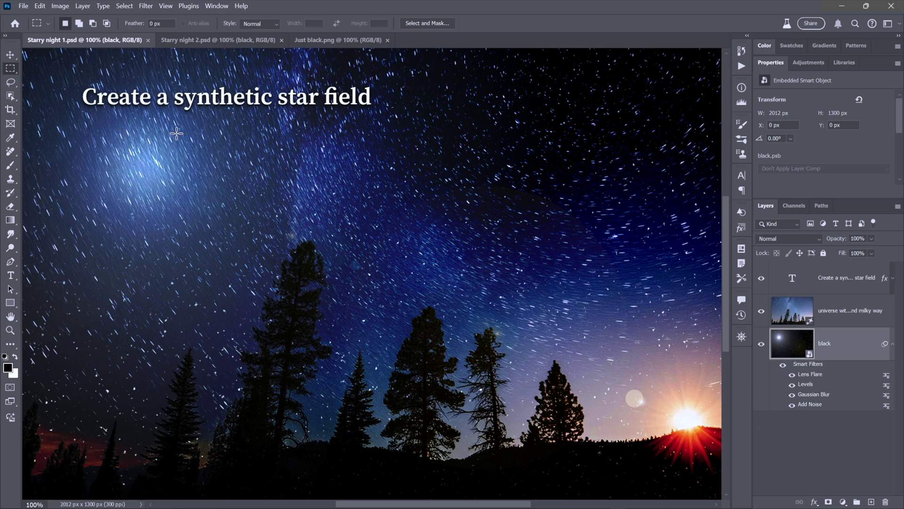
In the Just black document, turn the Background into a regular layer named black
key(ctrl+Tab)
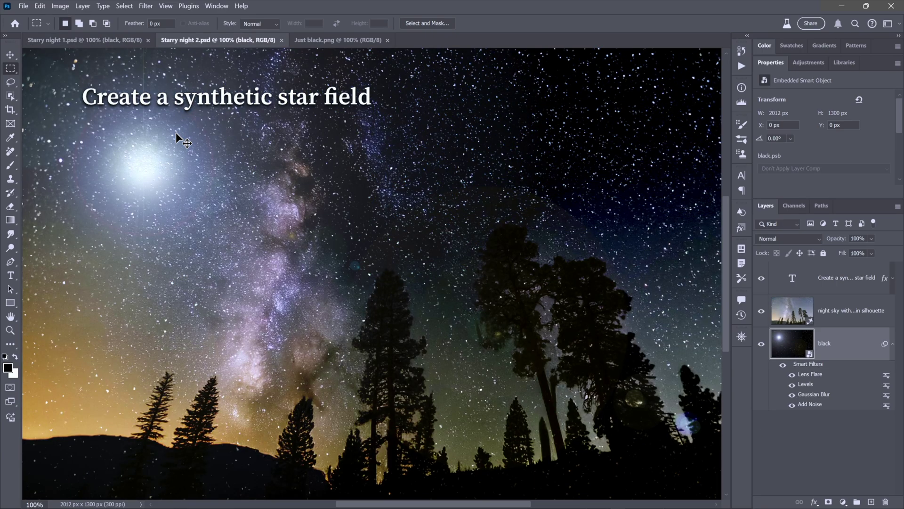
key(ctrl+Tab)
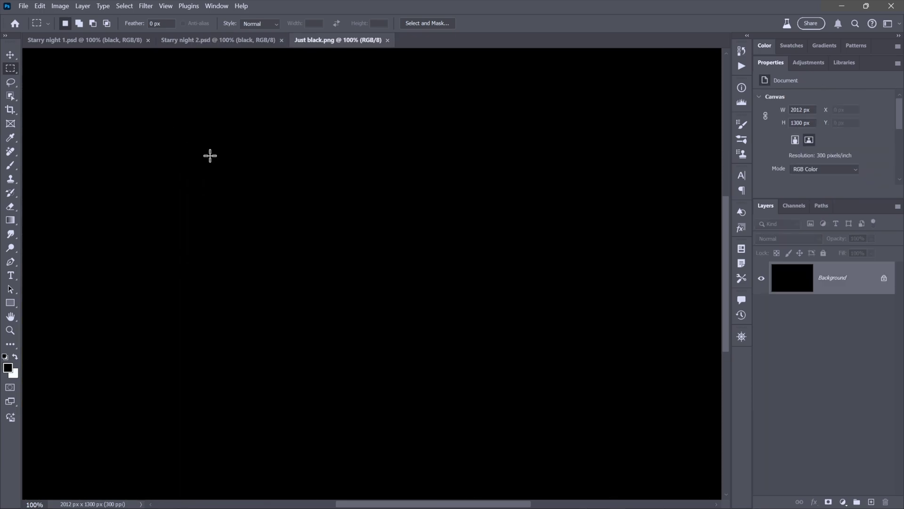
double_click(801, 286)
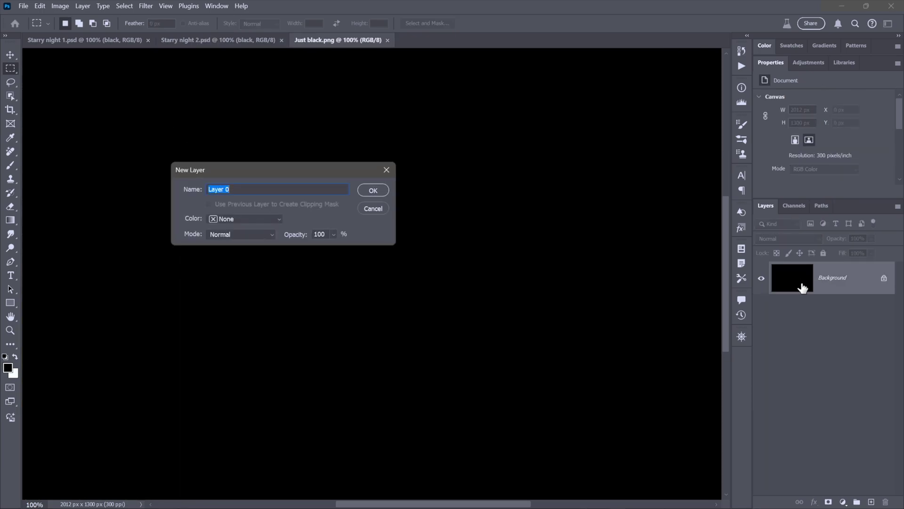
text(black)
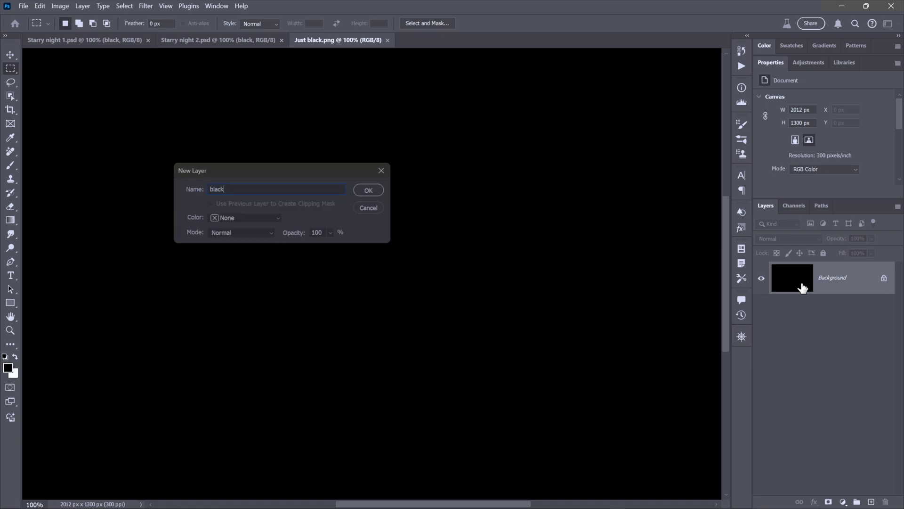
key(Return)
Convert the black layer into a smart object
right_click(375, 188)
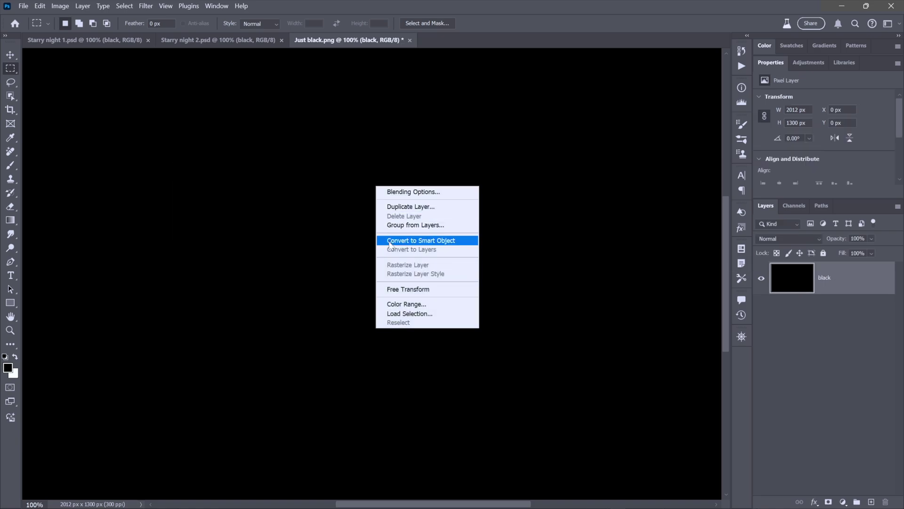
click(405, 241)
click(145, 7)
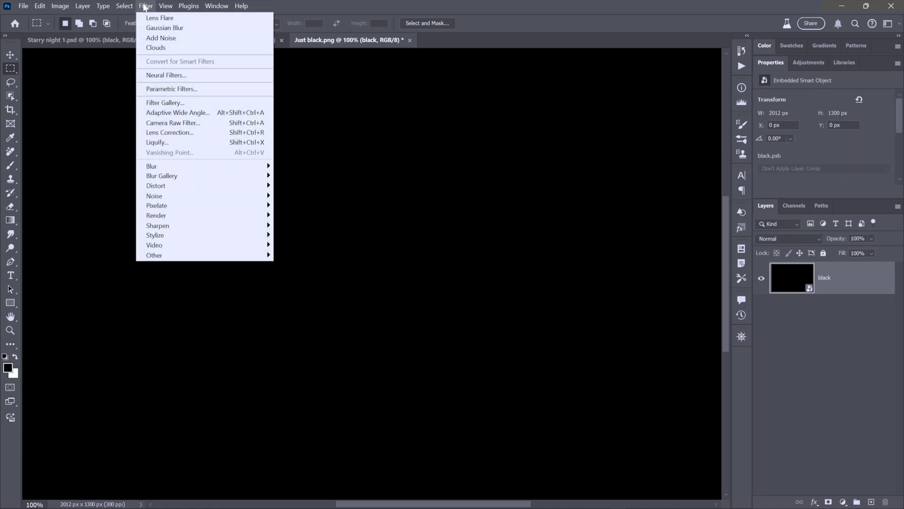
Apply 25% Gaussian monochromatic Add Noise to the black layer
mouse_move(233, 200)
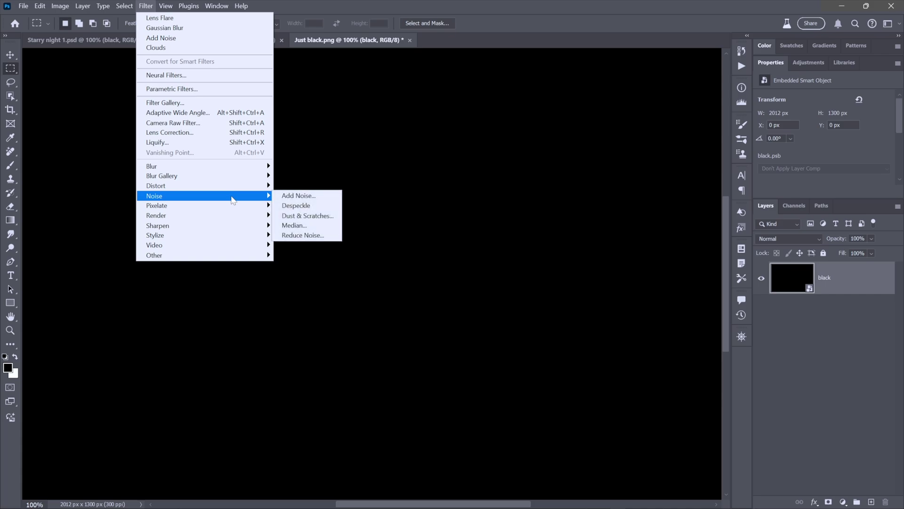
click(328, 196)
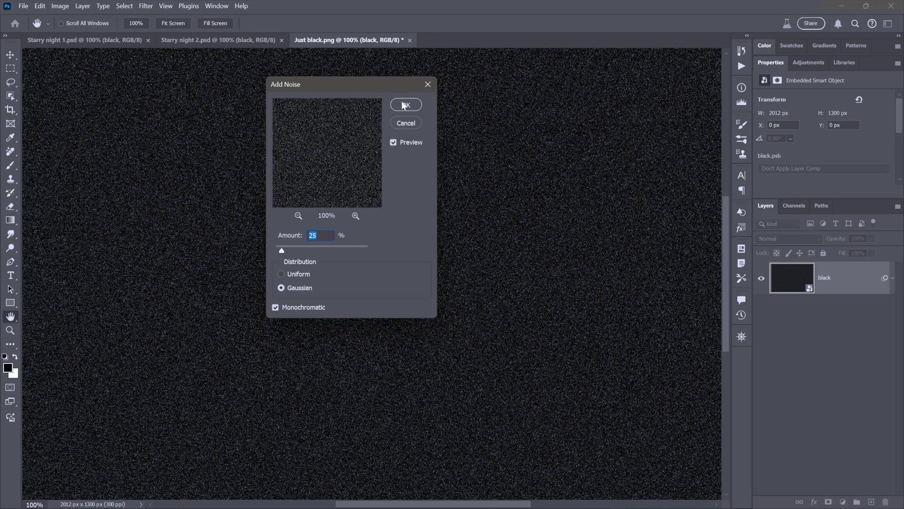
click(402, 103)
Add a 2.0-pixel Gaussian Blur smart filter
click(142, 7)
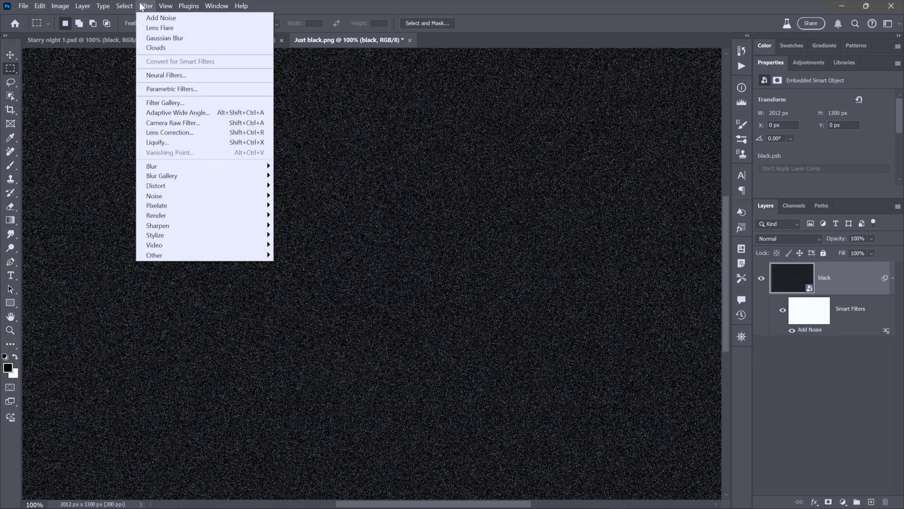
mouse_move(238, 167)
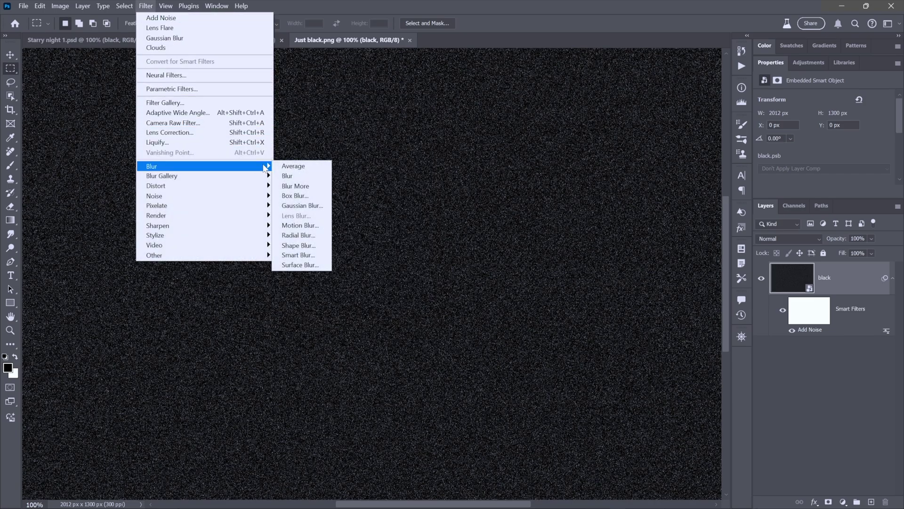
click(315, 210)
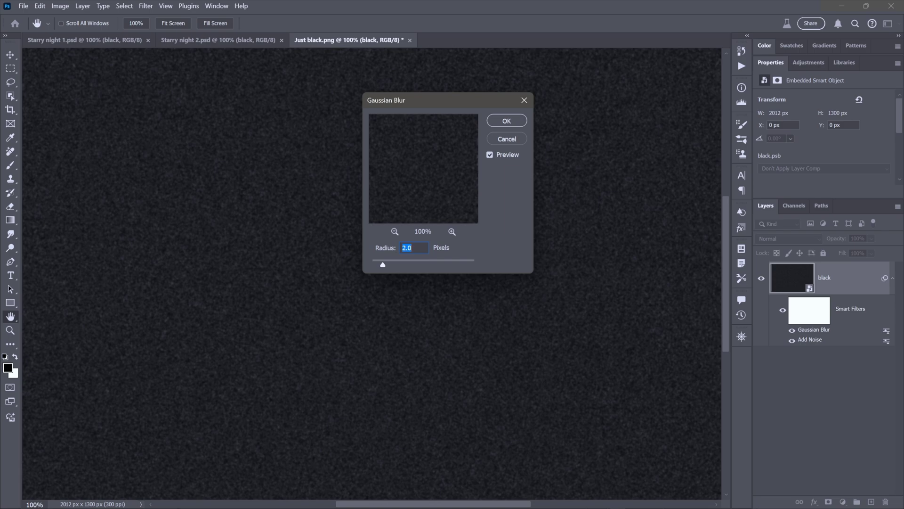
key(Return)
Apply Levels with input values 38, 1 and 46
click(60, 6)
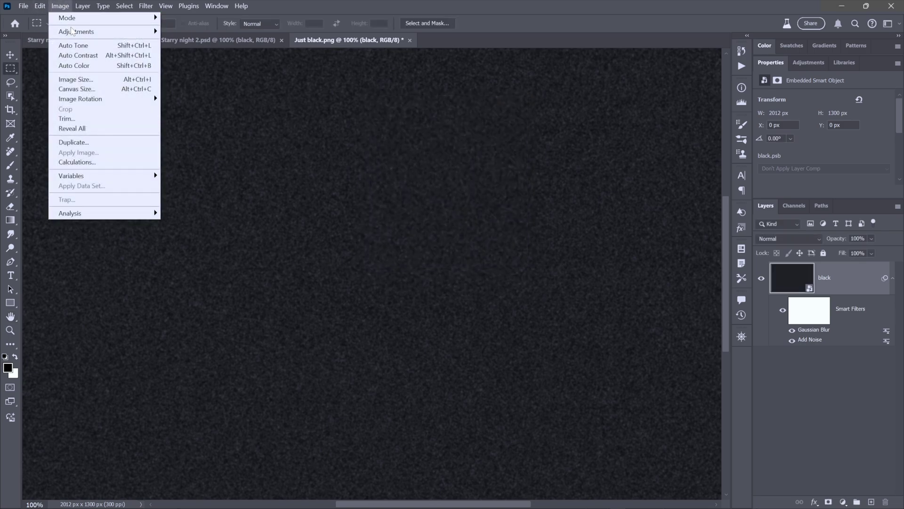
mouse_move(73, 32)
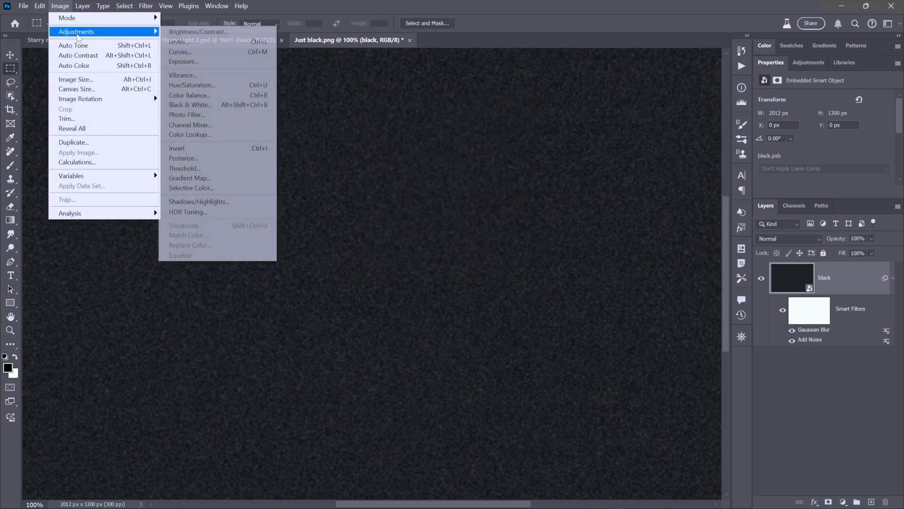
click(205, 45)
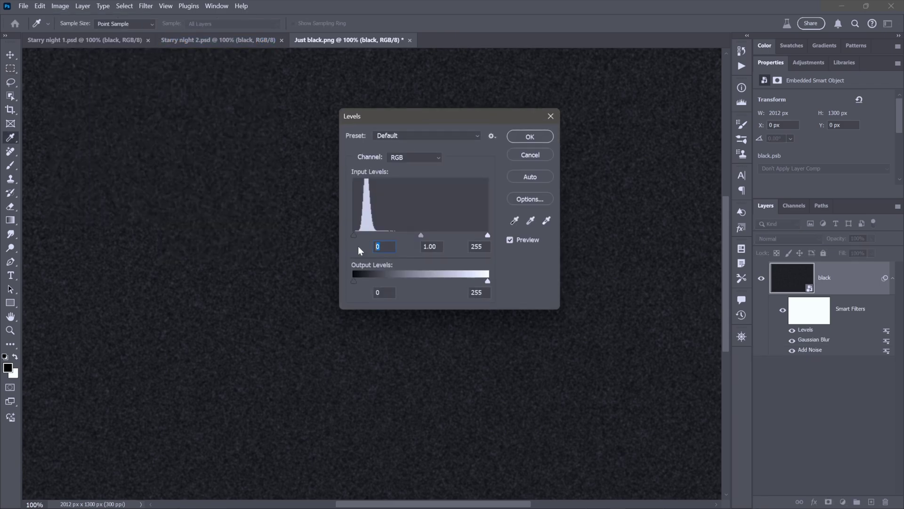
text(38)
key(Tab)
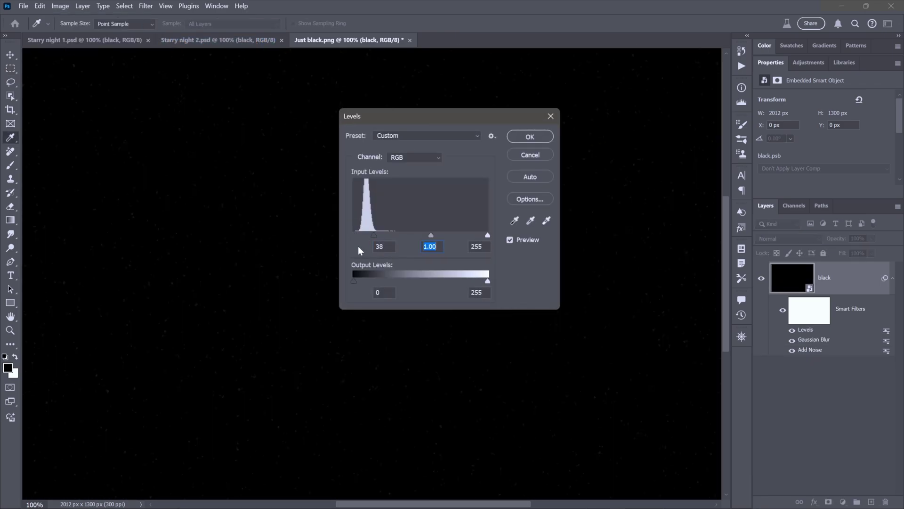
text(1)
key(Tab)
text(46)
Confirm Levels and add a 105mm Prime Lens Flare at 100% brightness
click(532, 137)
click(145, 6)
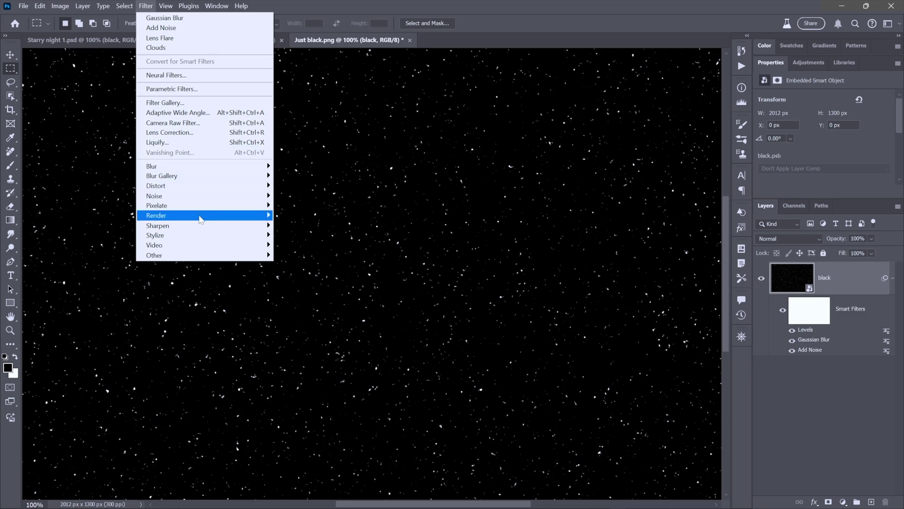
mouse_move(215, 216)
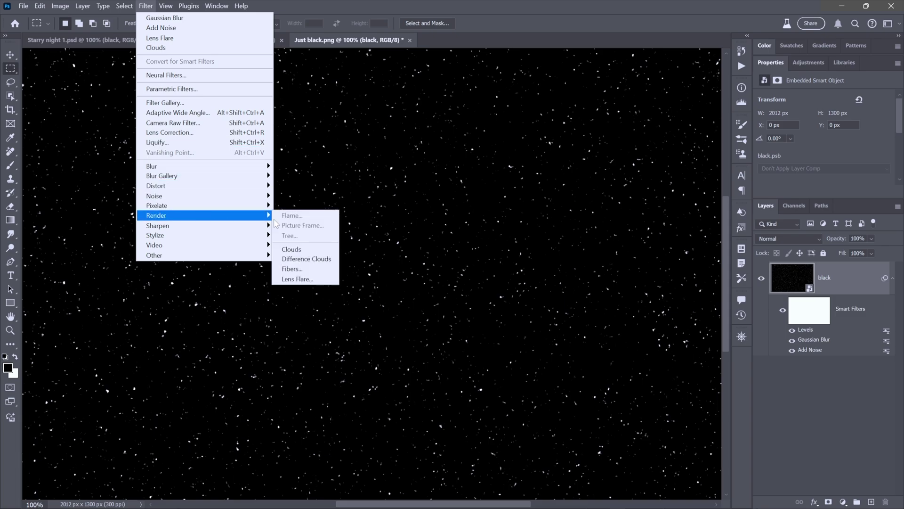
click(321, 280)
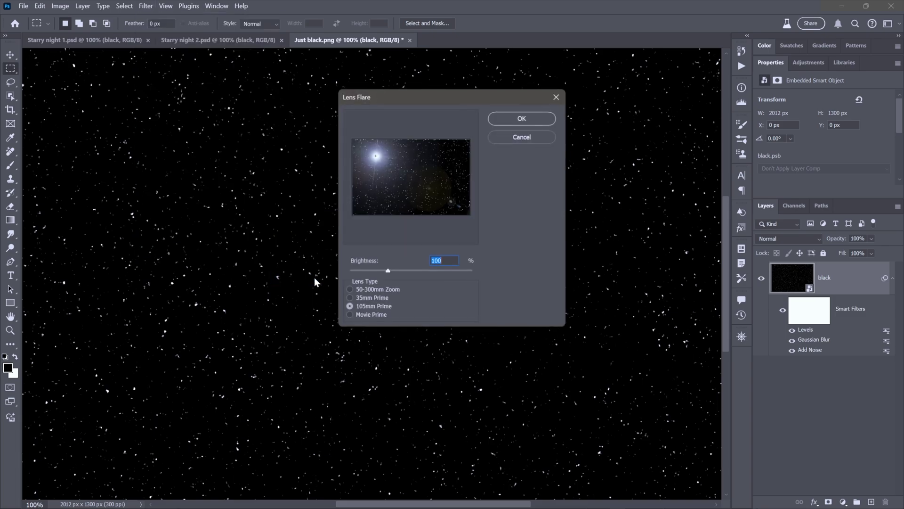
click(510, 119)
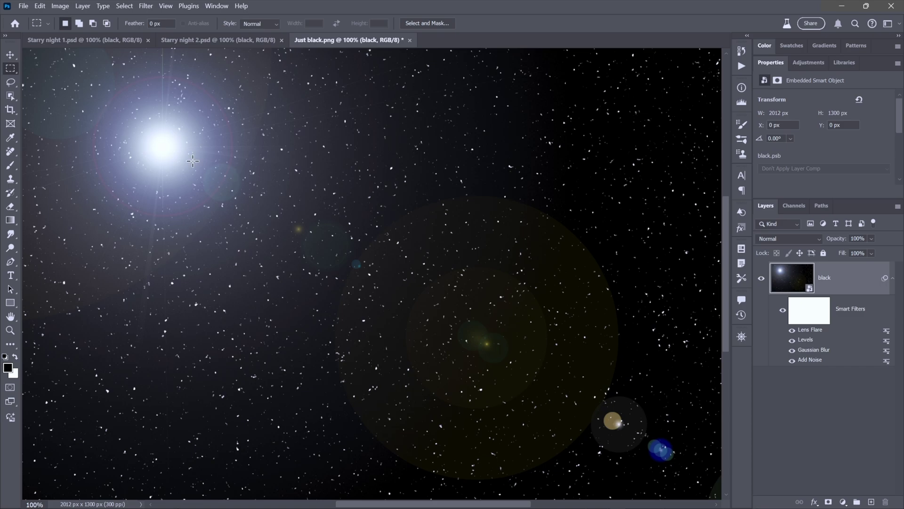
Generate a Photo-type image layer from the pasted night-sky prompt
click(47, 7)
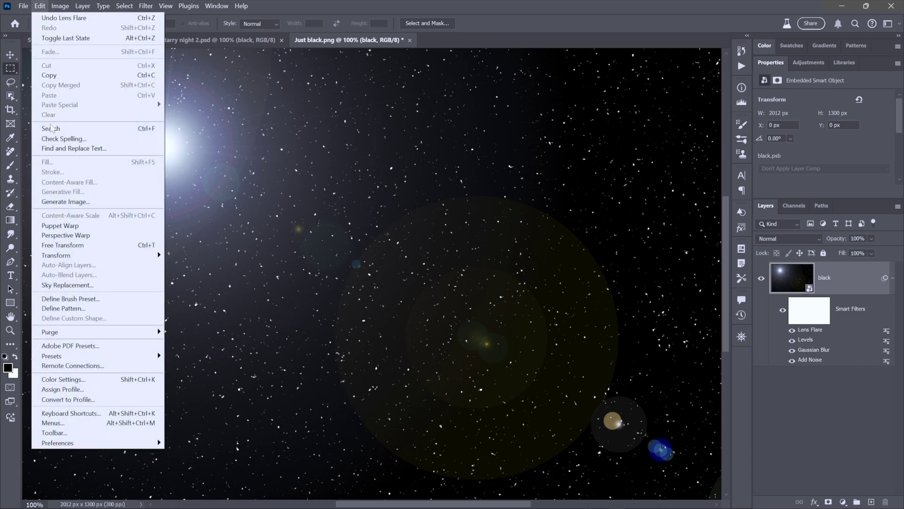
click(104, 201)
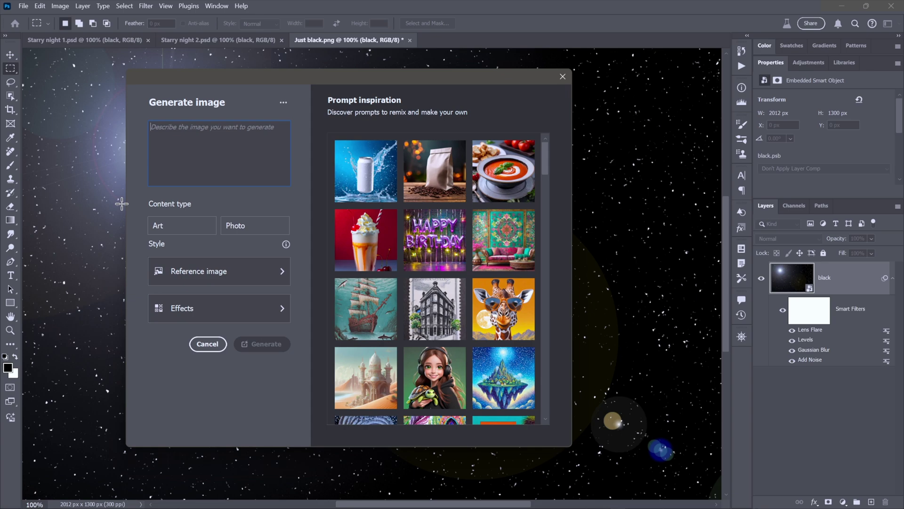
text(night sky with lens flare, milky way, trees in silhouette)
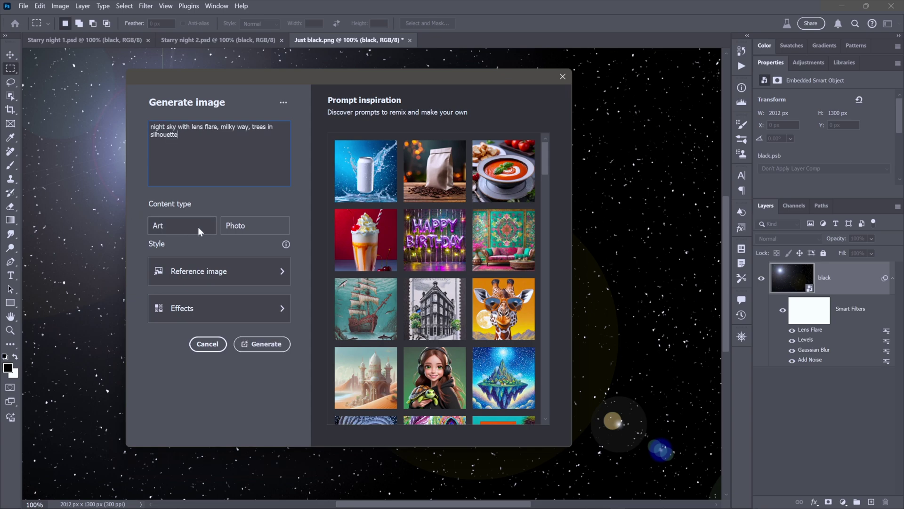
click(236, 227)
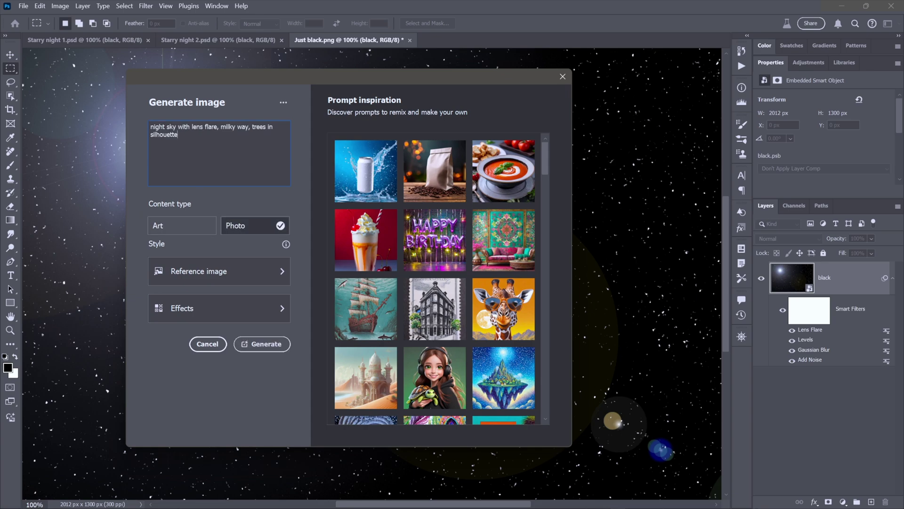
click(267, 344)
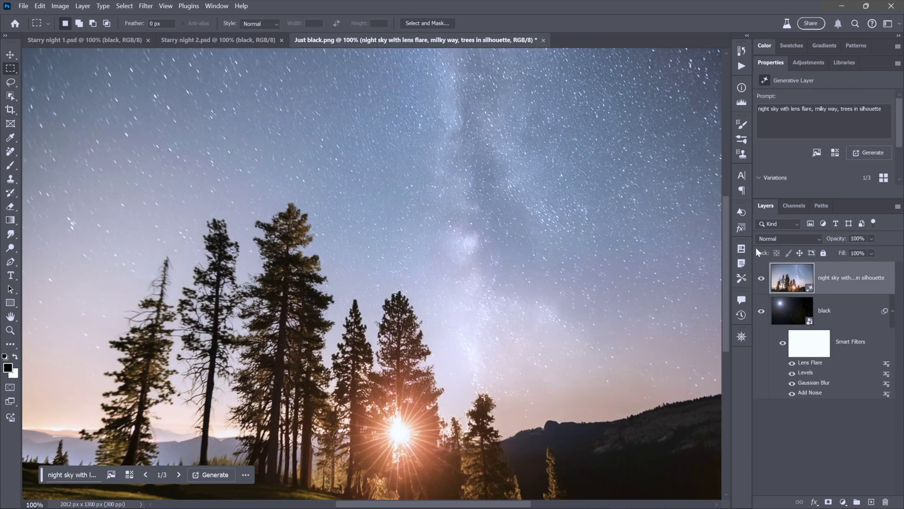
Blend the generated layer in Hard Light and switch to its third variation
click(798, 237)
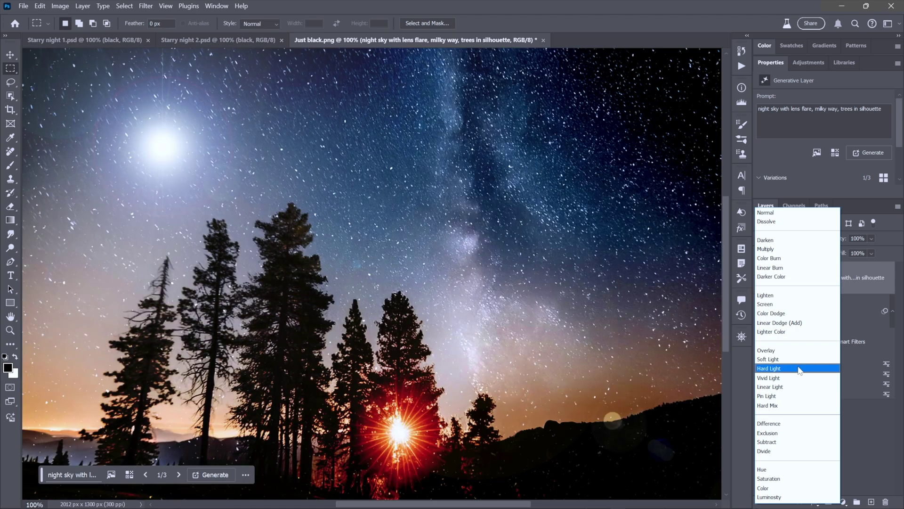
click(799, 370)
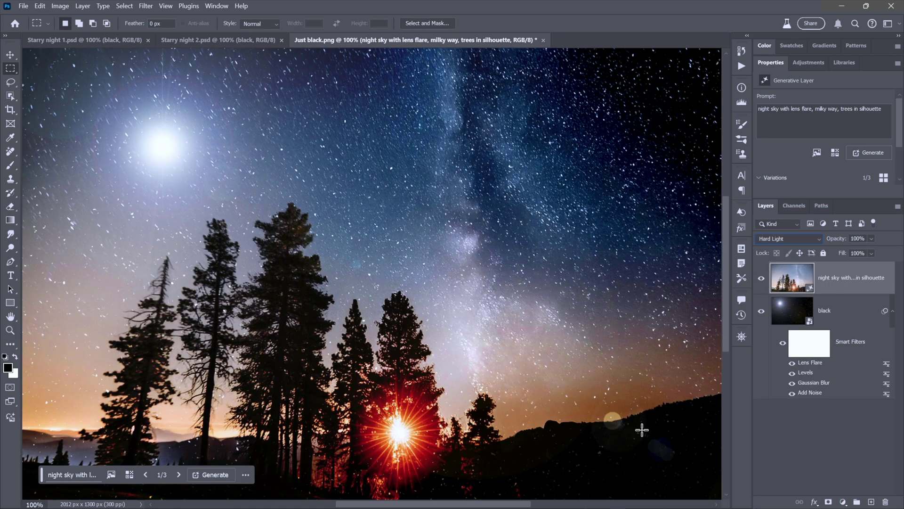
click(178, 474)
click(178, 474)
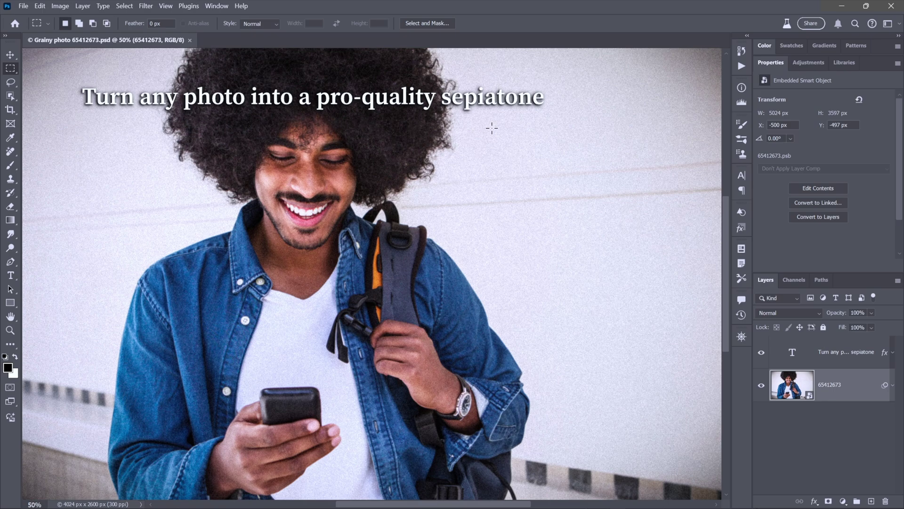
Hide the title text layer and add a Black & White adjustment layer with Auto values
click(761, 353)
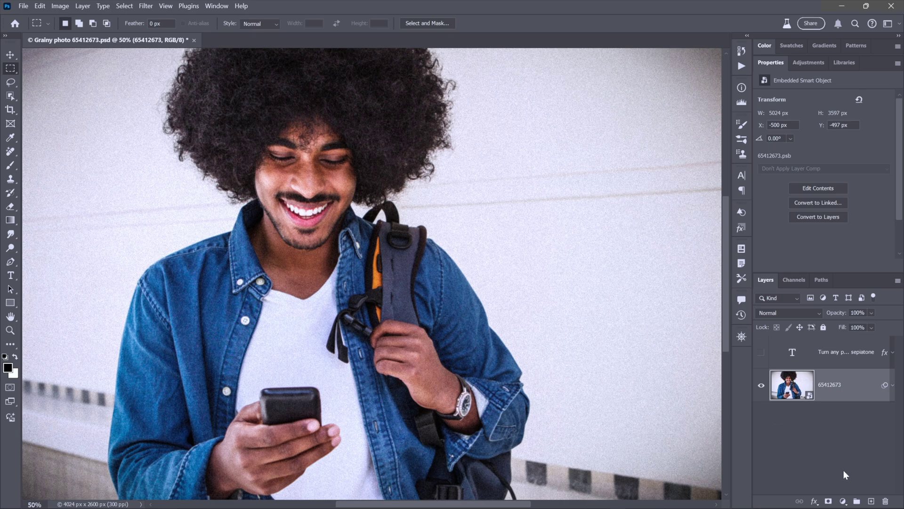
click(843, 501)
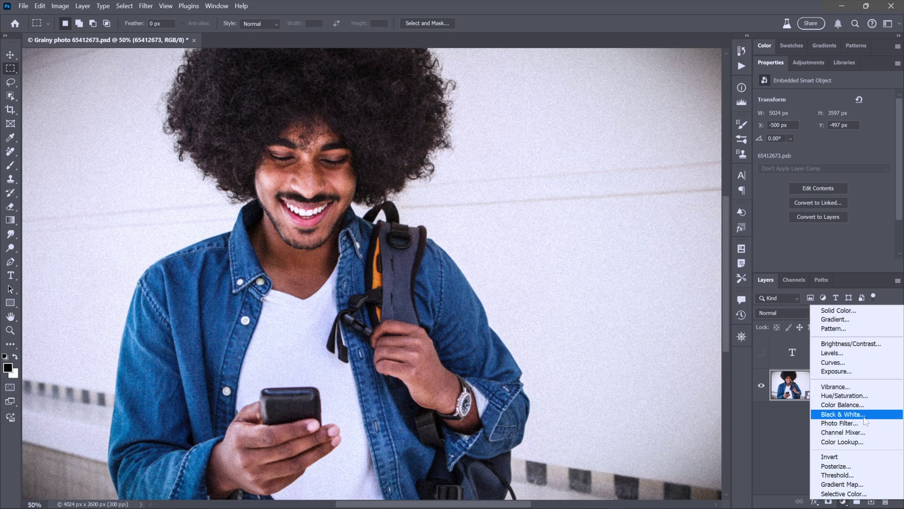
click(865, 415)
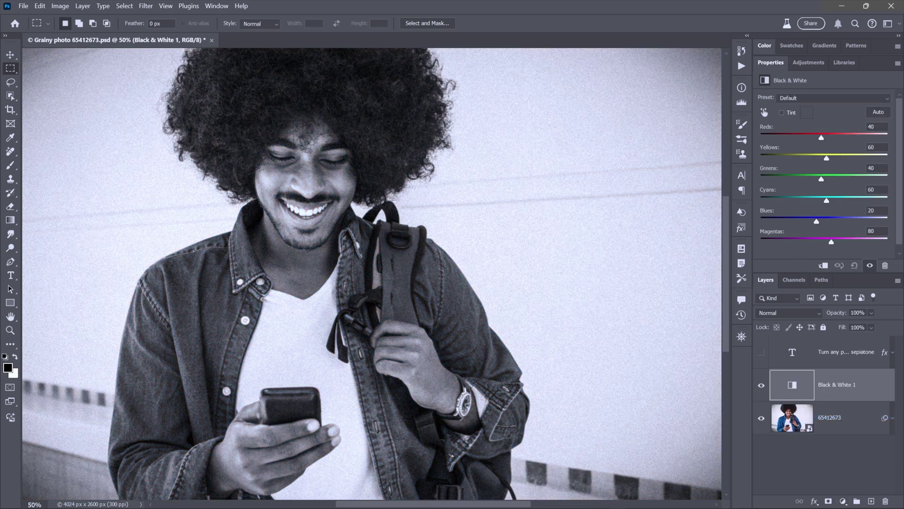
click(879, 114)
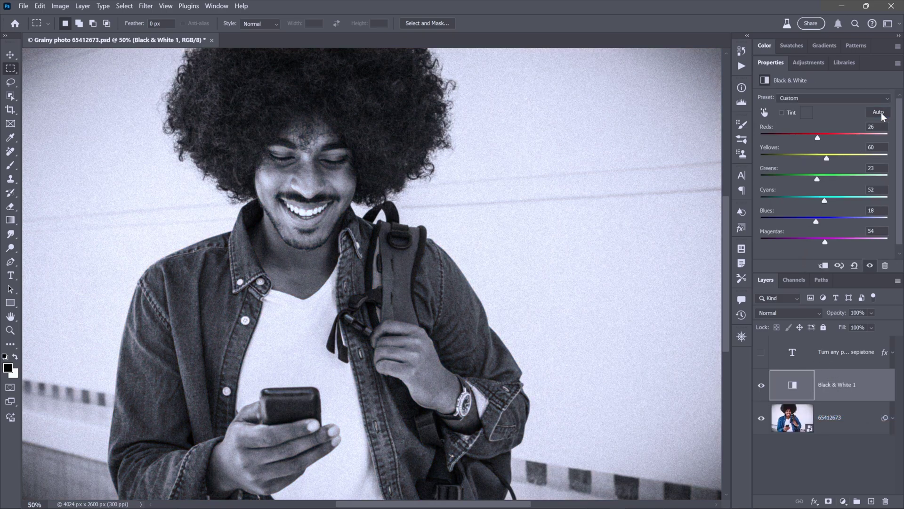
Load the Red channel as a selection, then return to the Layers panel
click(796, 279)
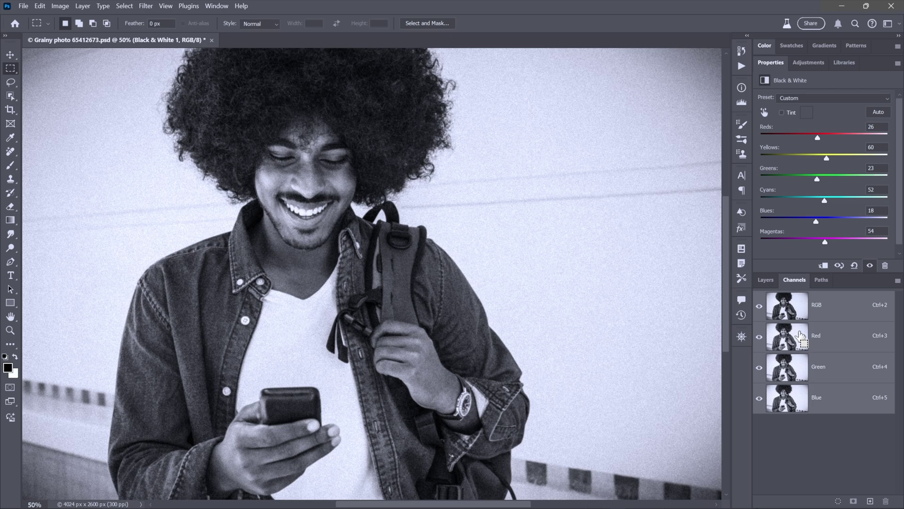
ctrl+click(800, 337)
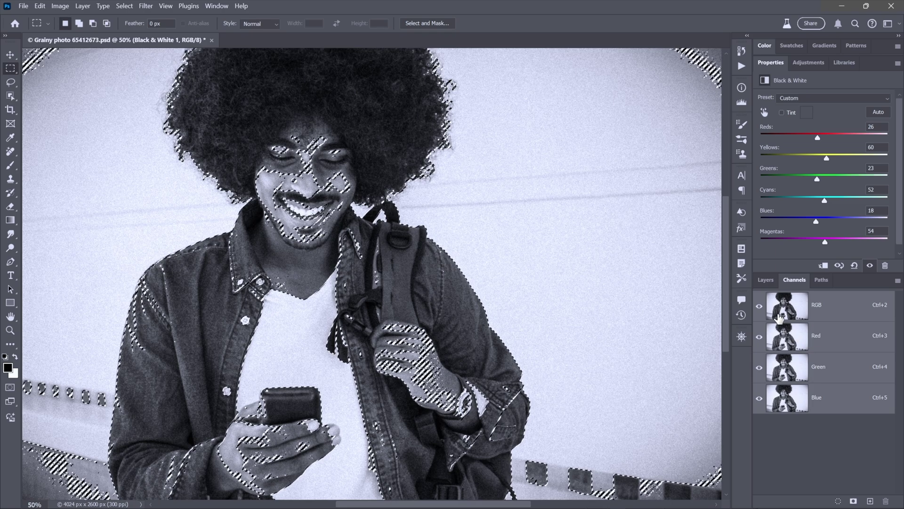
click(766, 280)
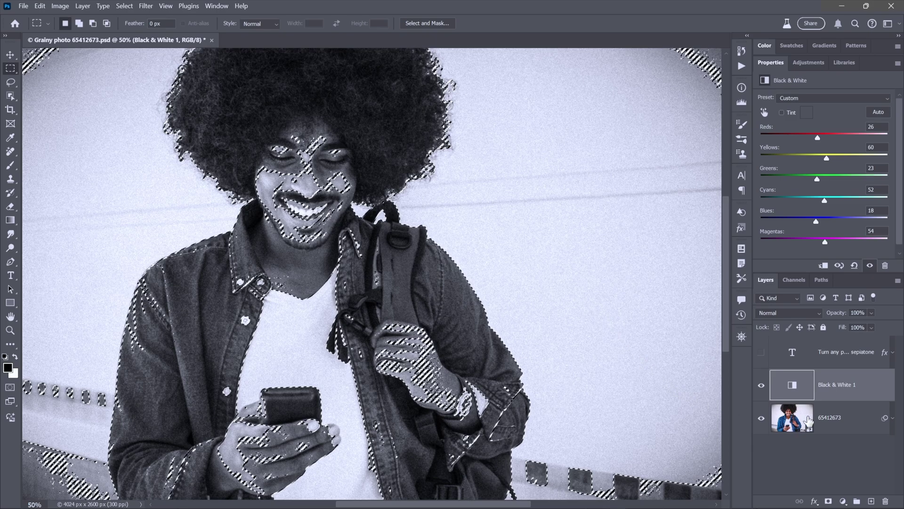
Add a Solid Color fill layer named sepia with a peach colour of H 30, S 50, B 100
click(842, 501)
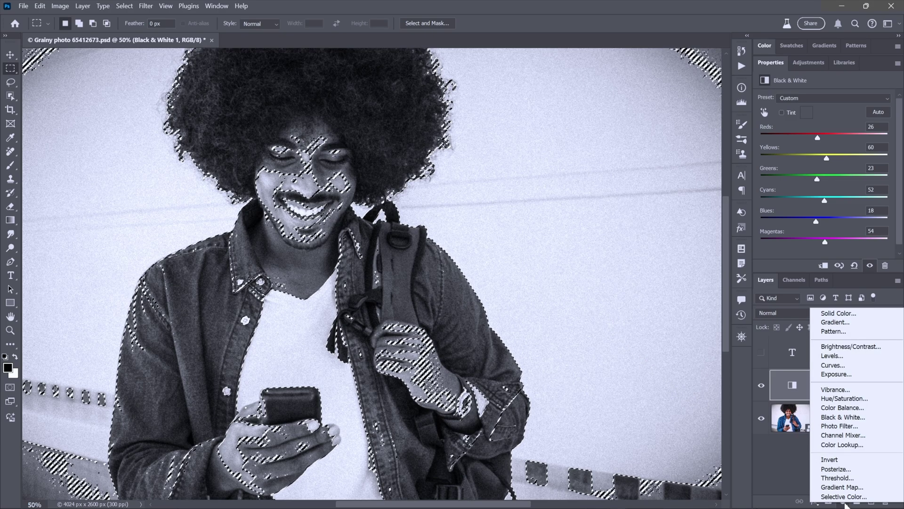
click(818, 313)
text(sepia)
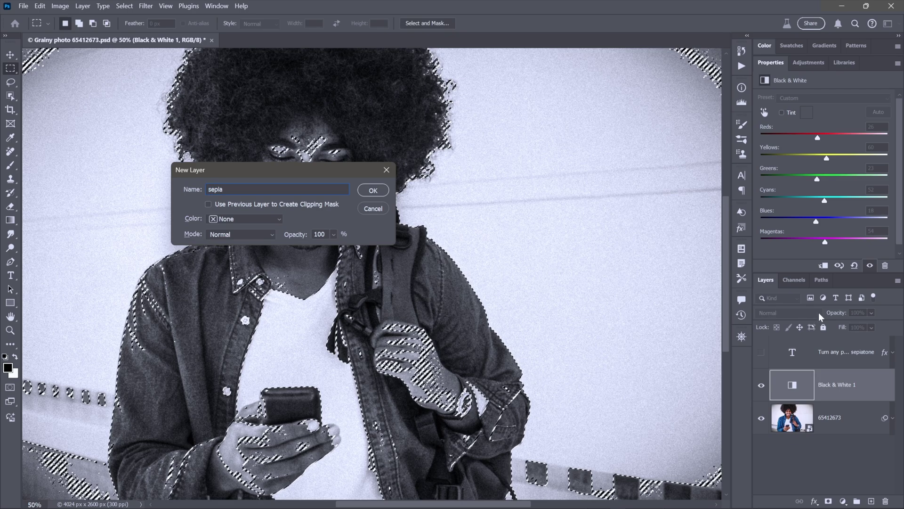
key(Return)
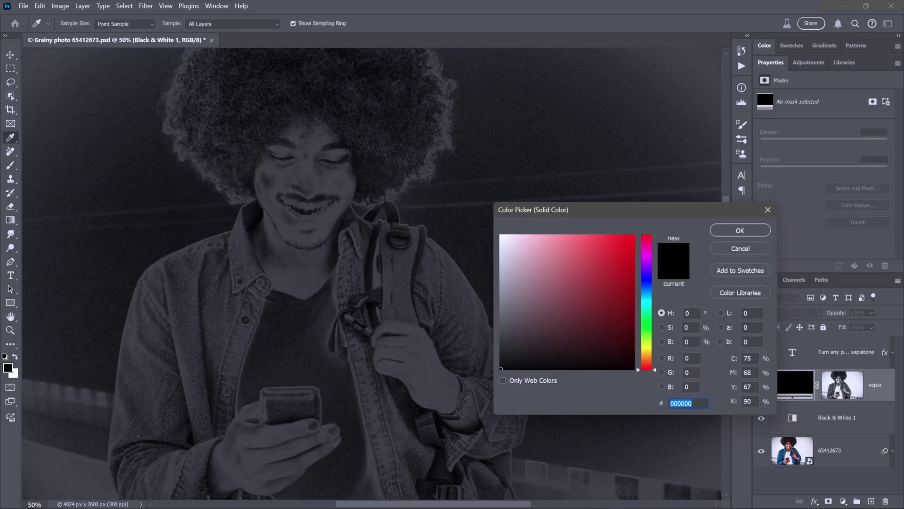
text(30)
key(Tab)
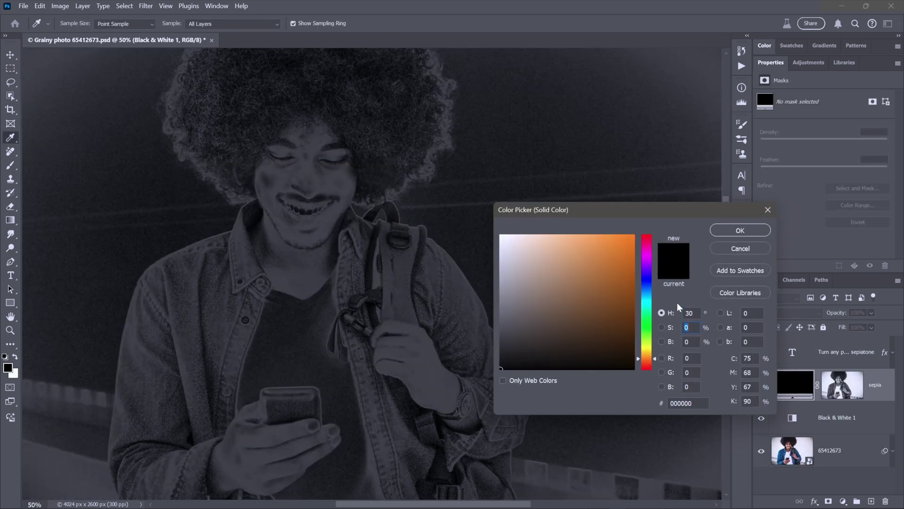
text(50100)
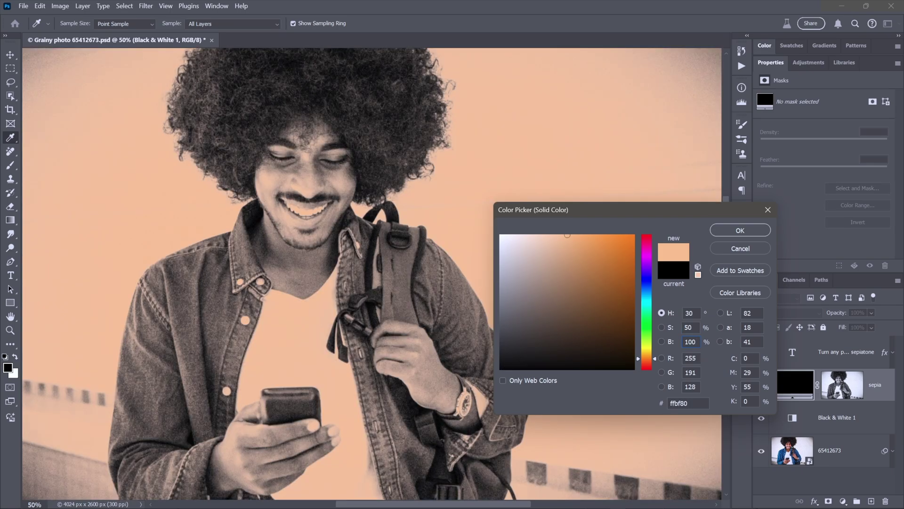
key(Return)
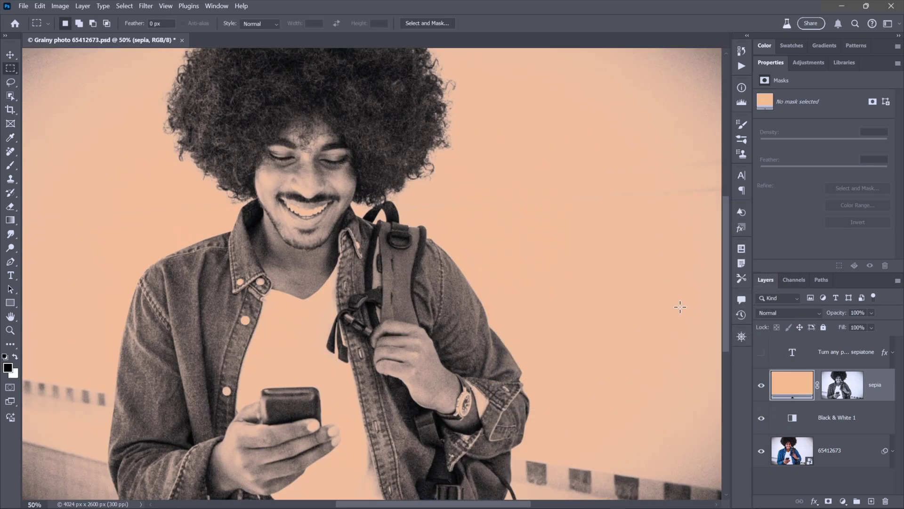
Set the sepia layer to Multiply, invert its mask, and toggle layers to compare
click(775, 309)
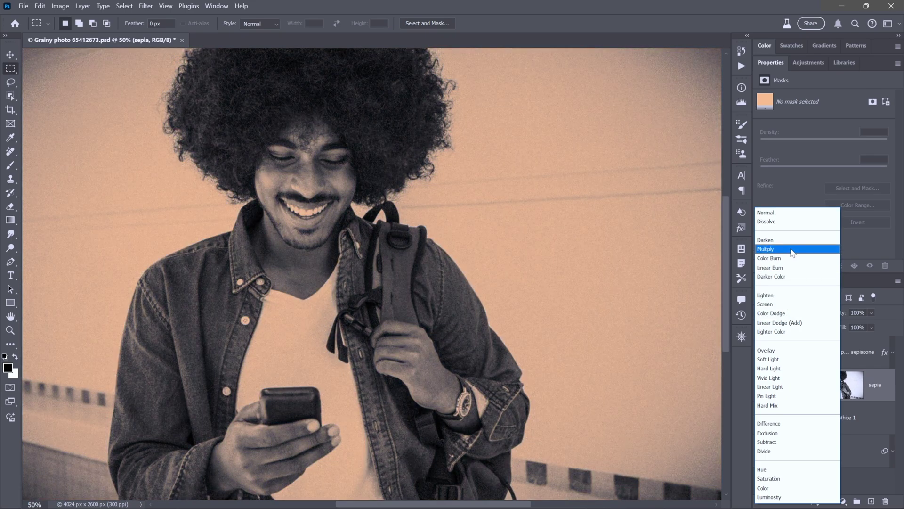
click(792, 253)
click(844, 387)
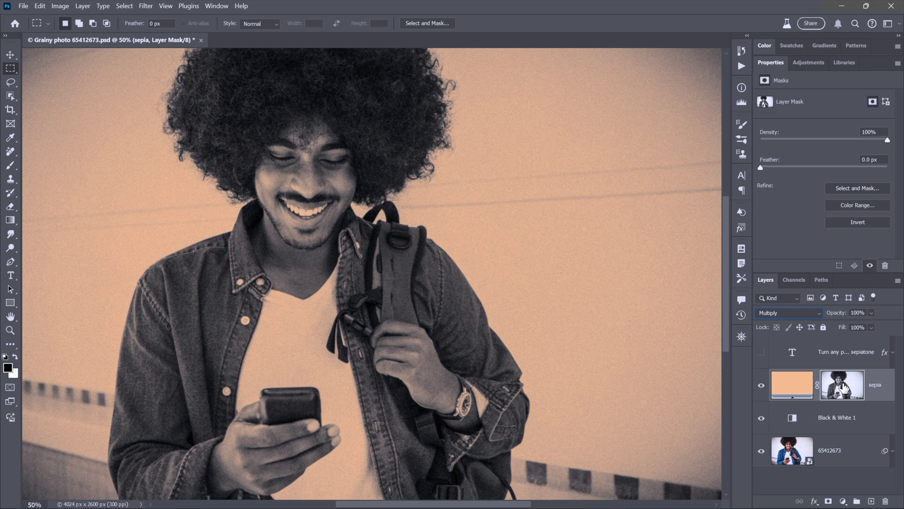
key(ctrl+i)
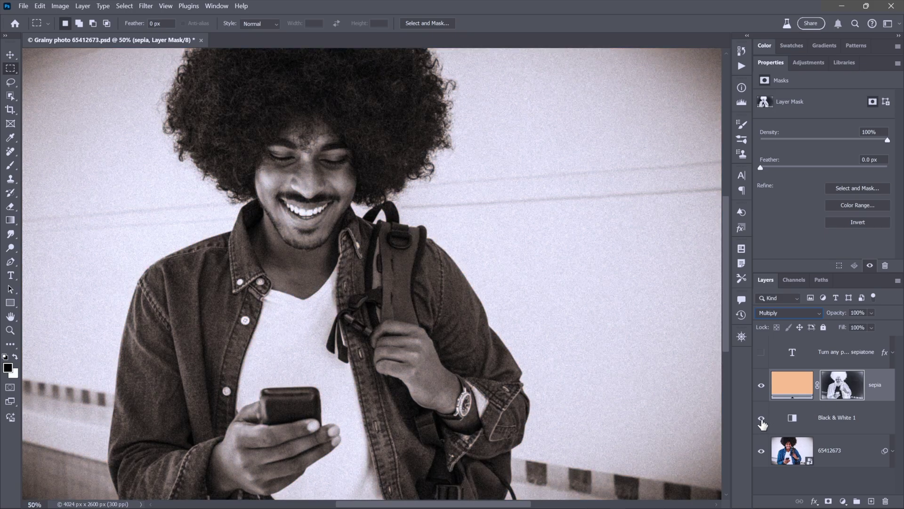
click(762, 385)
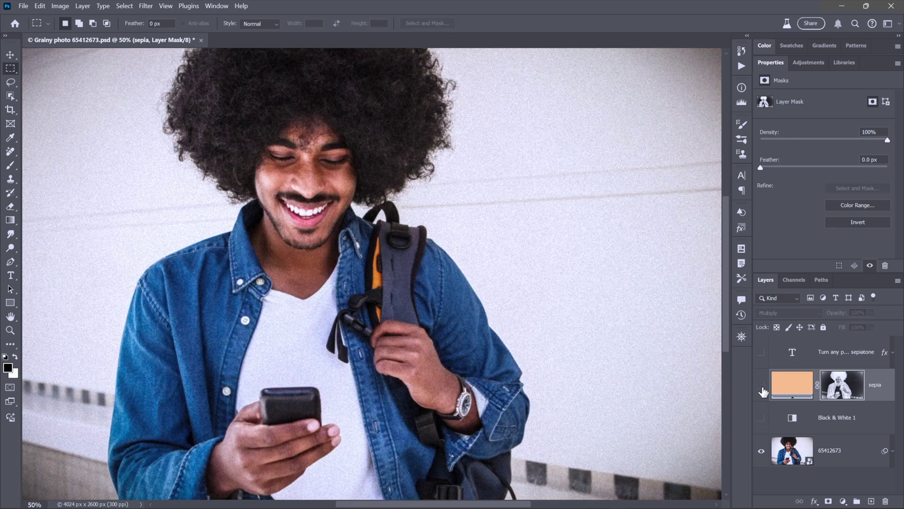
click(762, 385)
click(761, 417)
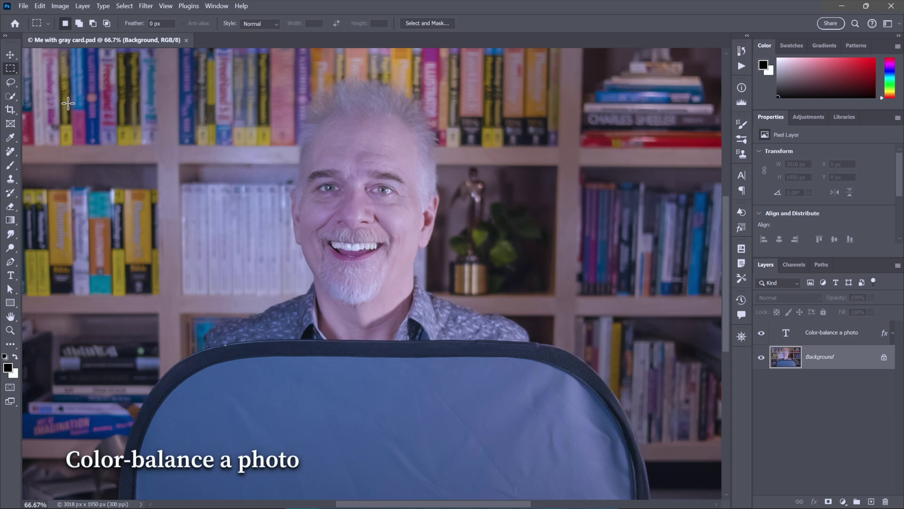
Rename the Background layer to me and convert it into a smart object
click(61, 5)
mouse_move(113, 33)
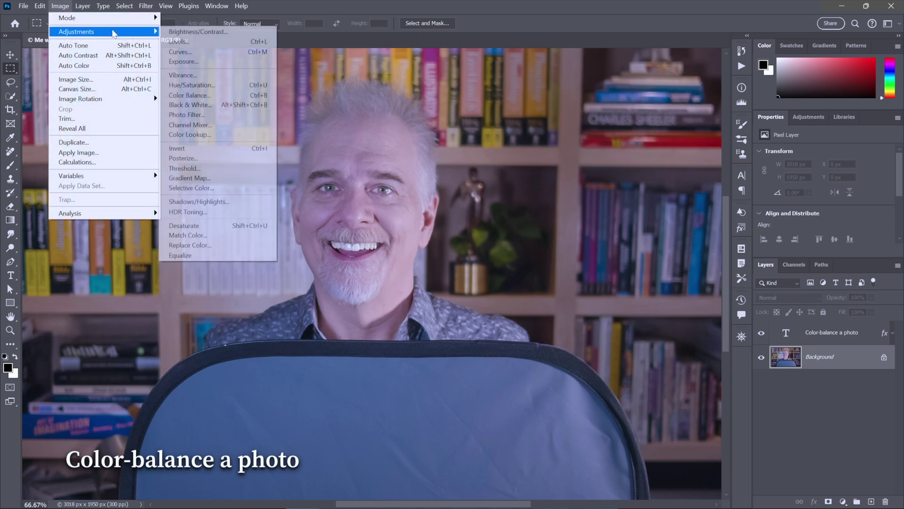
click(229, 96)
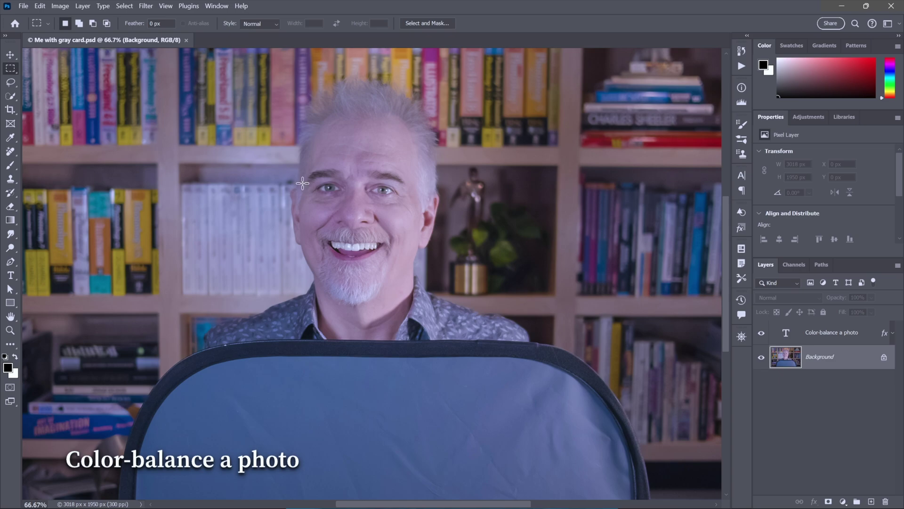
double_click(825, 364)
text(me)
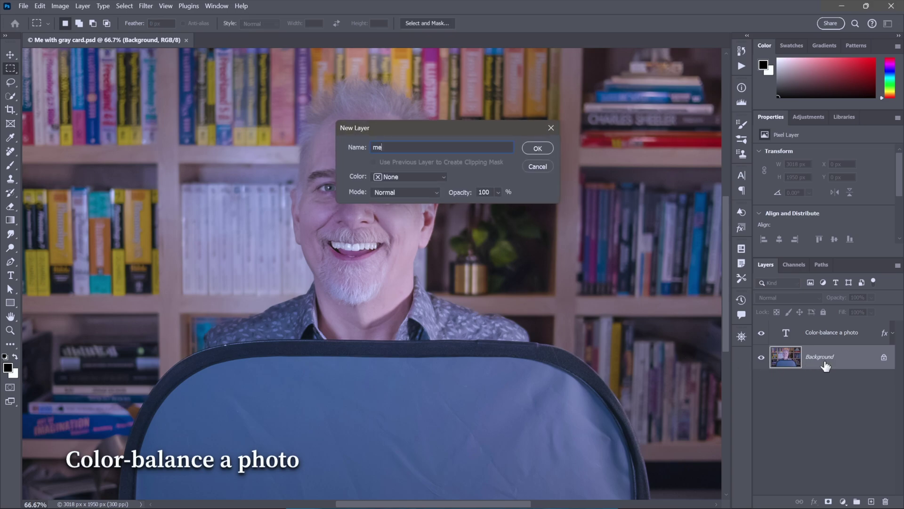
key(Return)
right_click(481, 281)
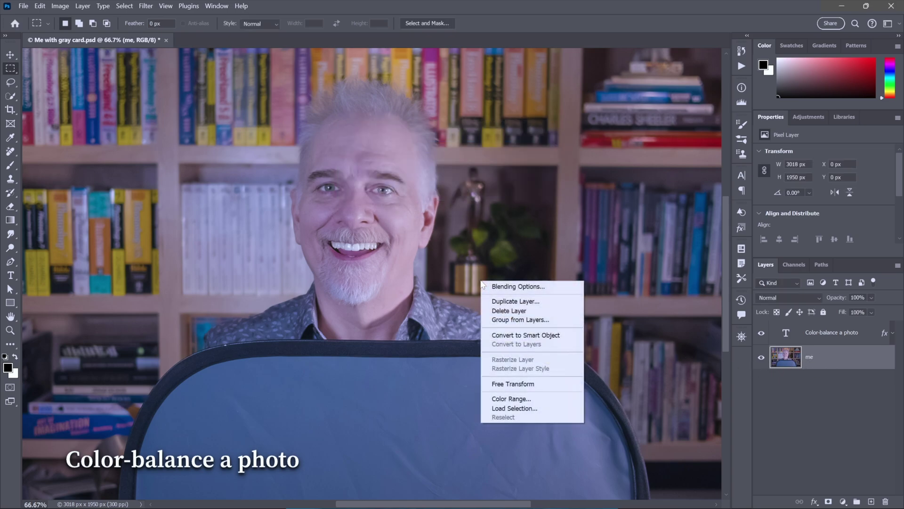
click(515, 334)
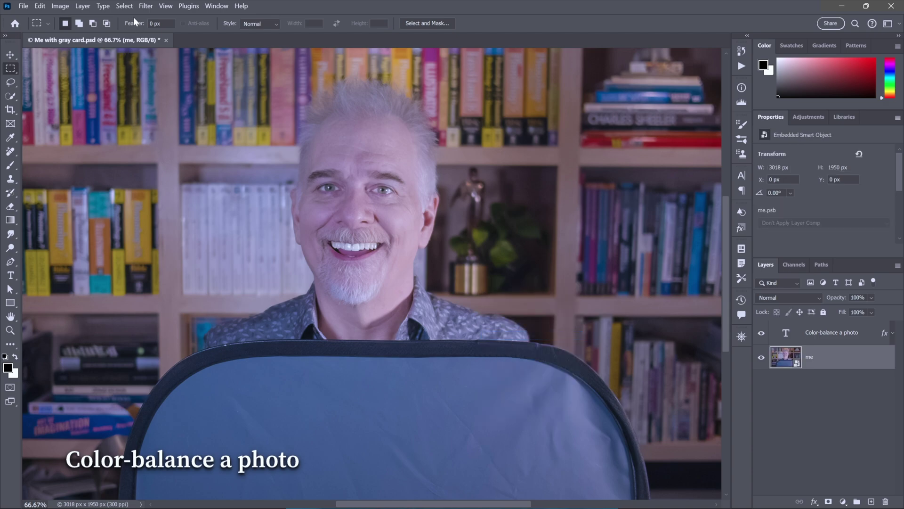
Apply a Camera Raw Filter white-balanced on the gray card with exposure -0.75
click(145, 6)
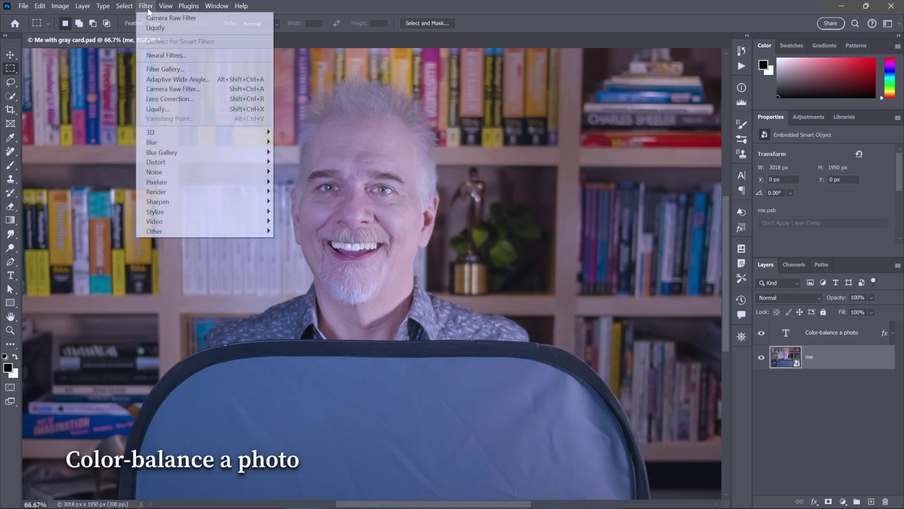
click(203, 89)
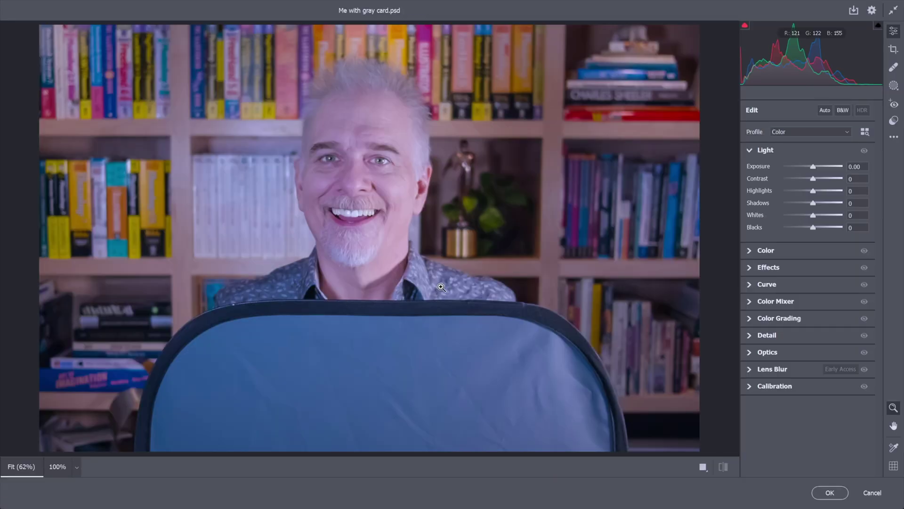
key(shift)
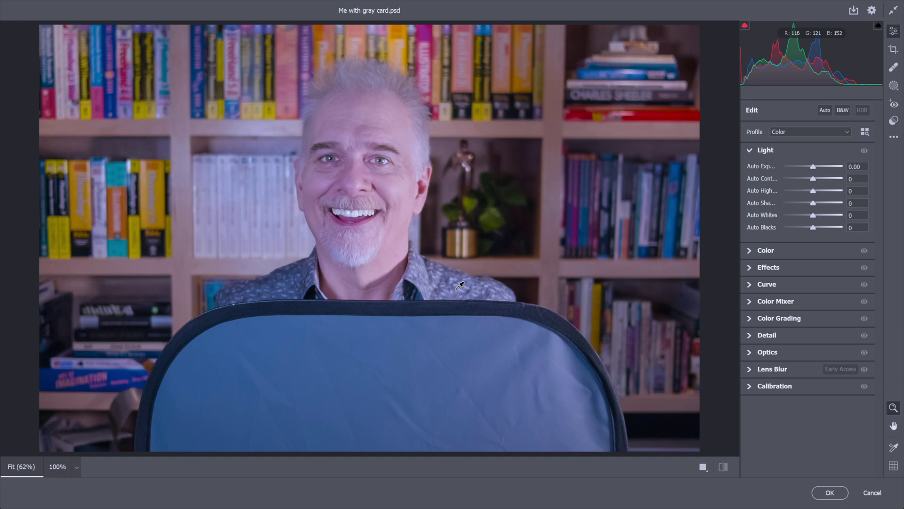
shift+click(457, 288)
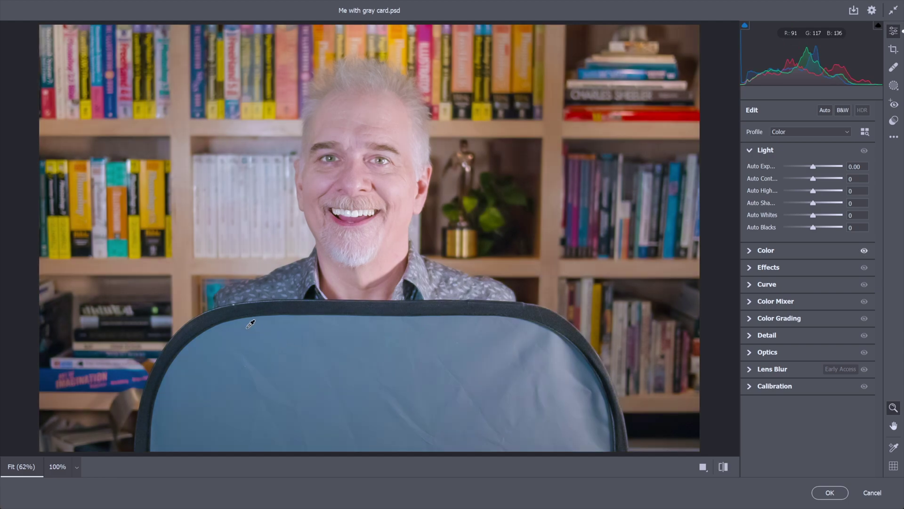
drag(246, 327, 417, 422)
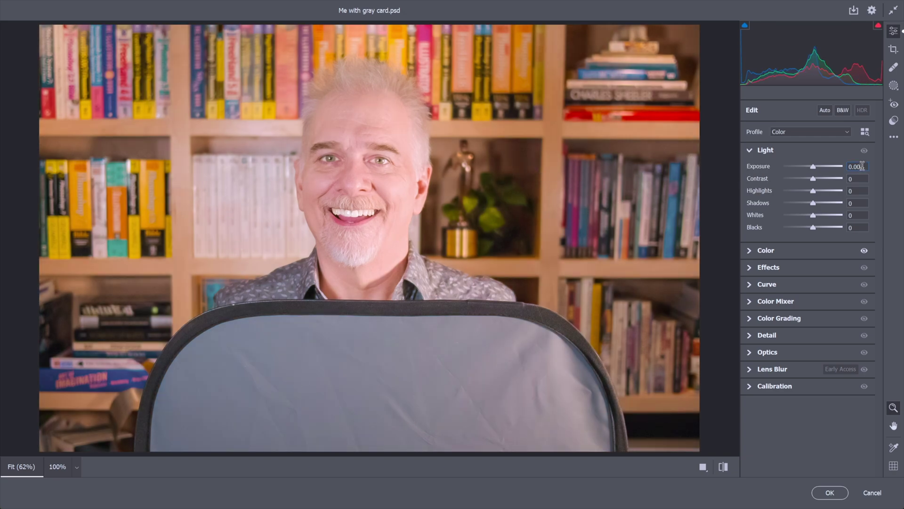
click(856, 166)
text(-0.75)
key(Return)
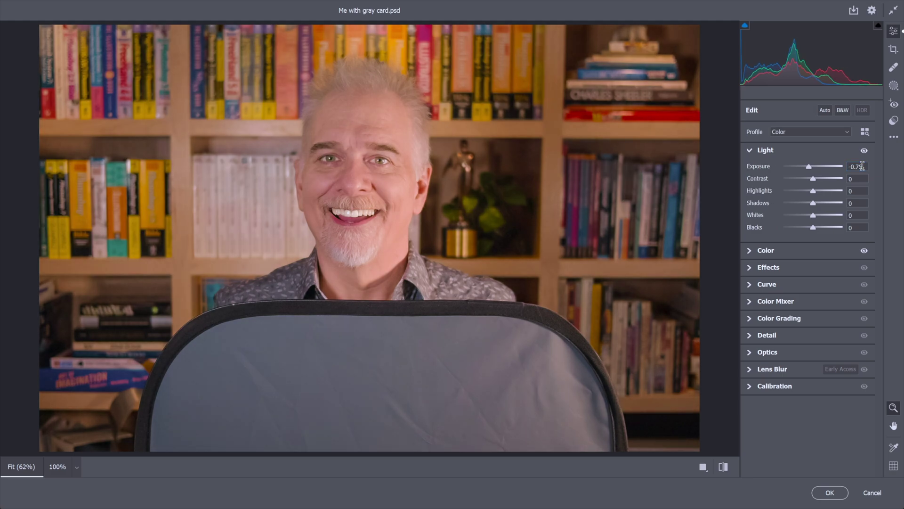
click(829, 492)
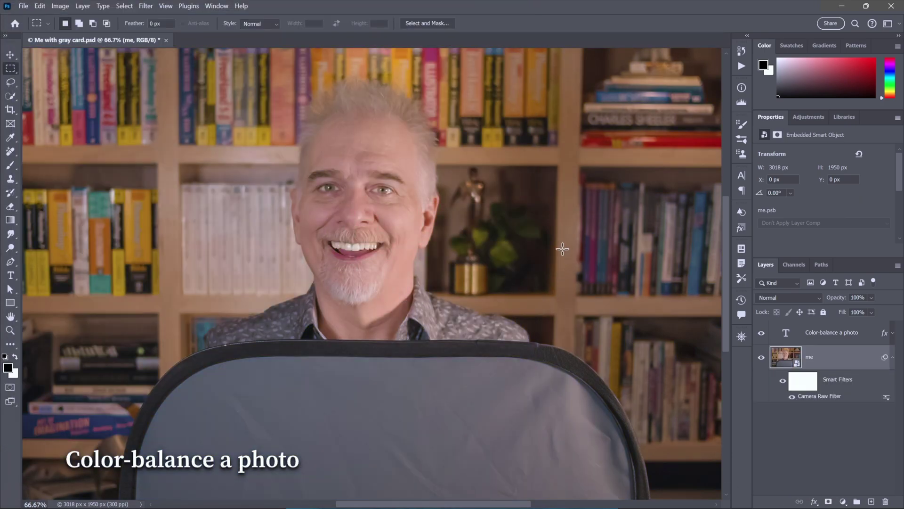
Set the Camera Raw Filter's blending opacity to 70%
double_click(886, 399)
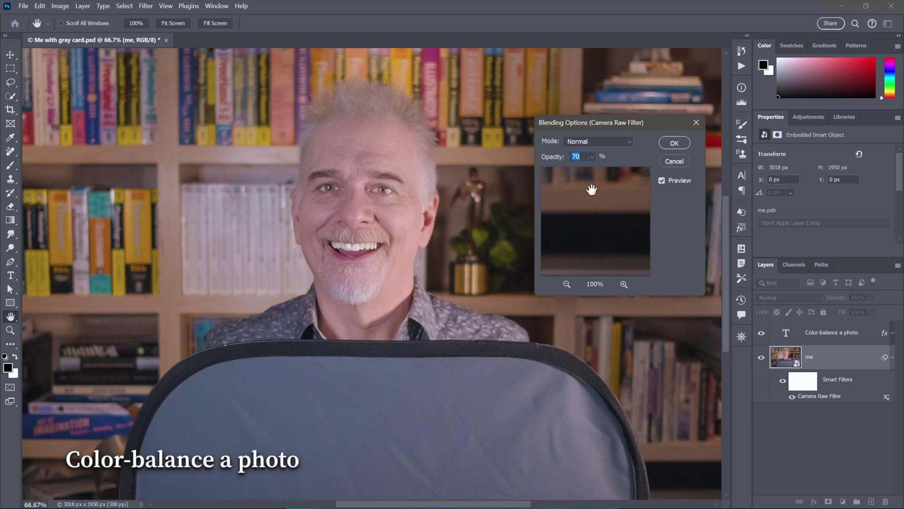
click(674, 143)
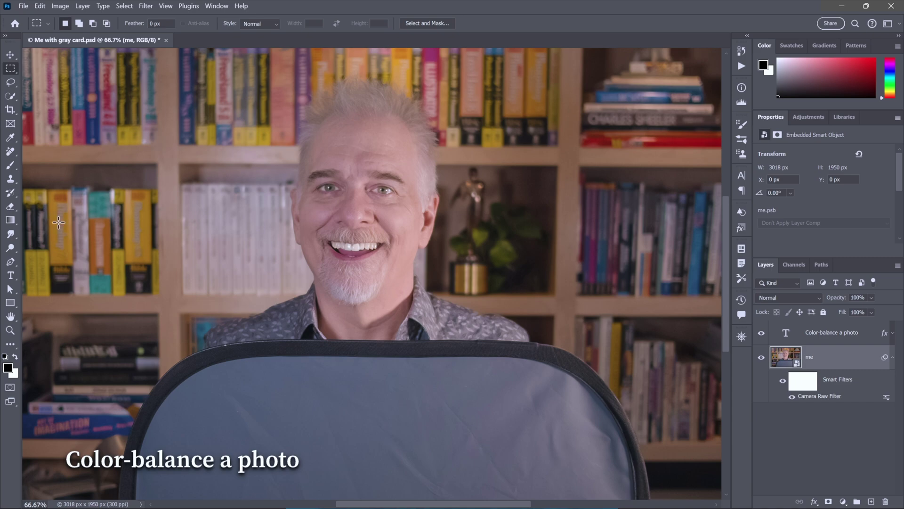
Revert the document to its last saved state with F12
key(F12)
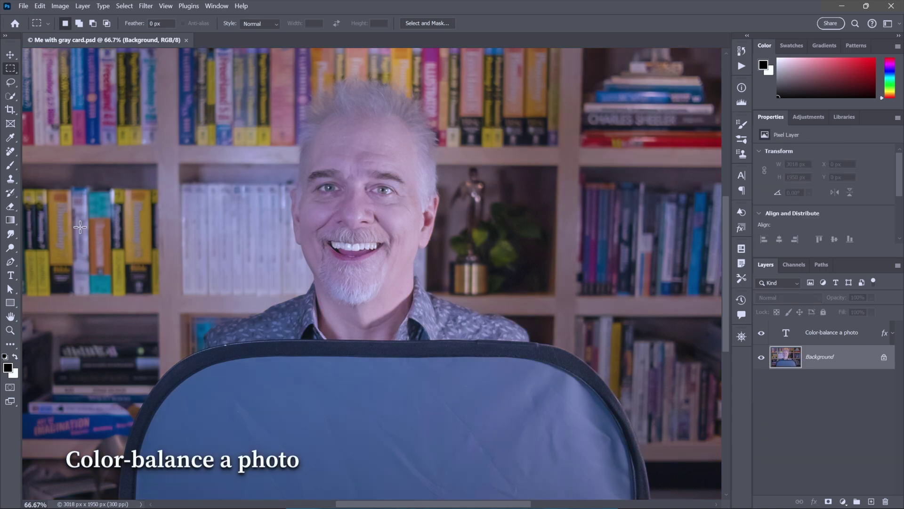